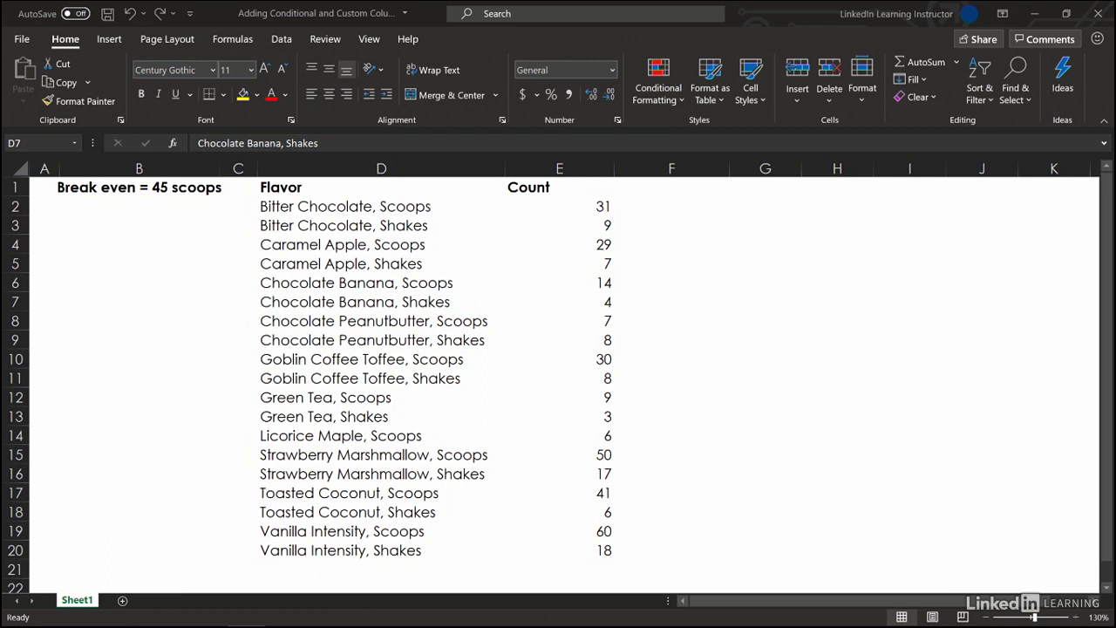
- Load the Flavor and Count data in D1:E20 into Power Query as a table with headers
click(334, 305)
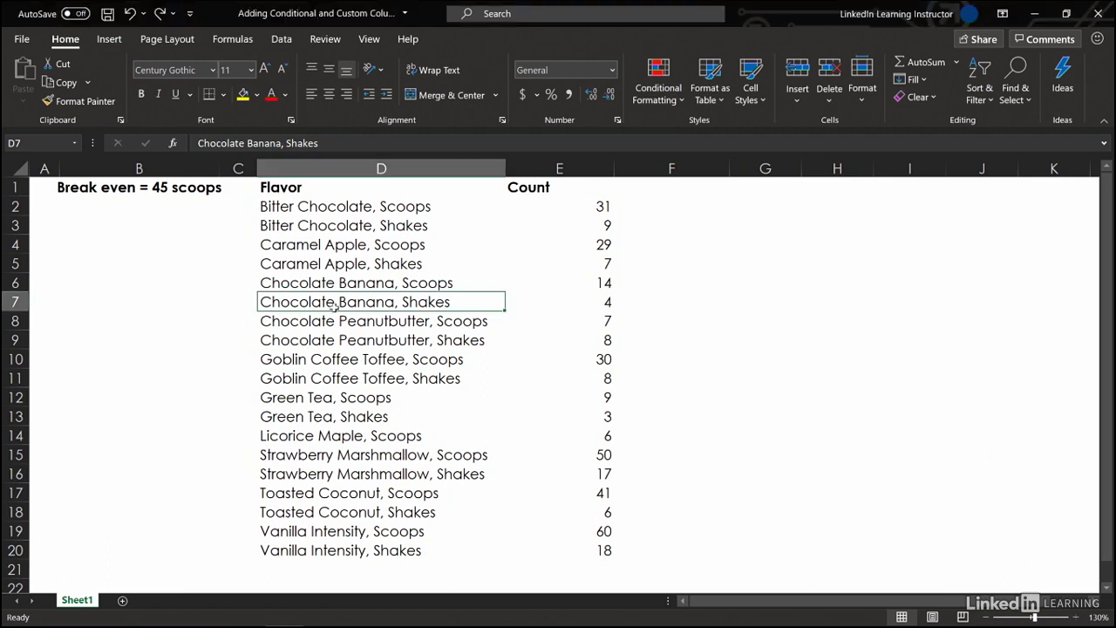
click(279, 40)
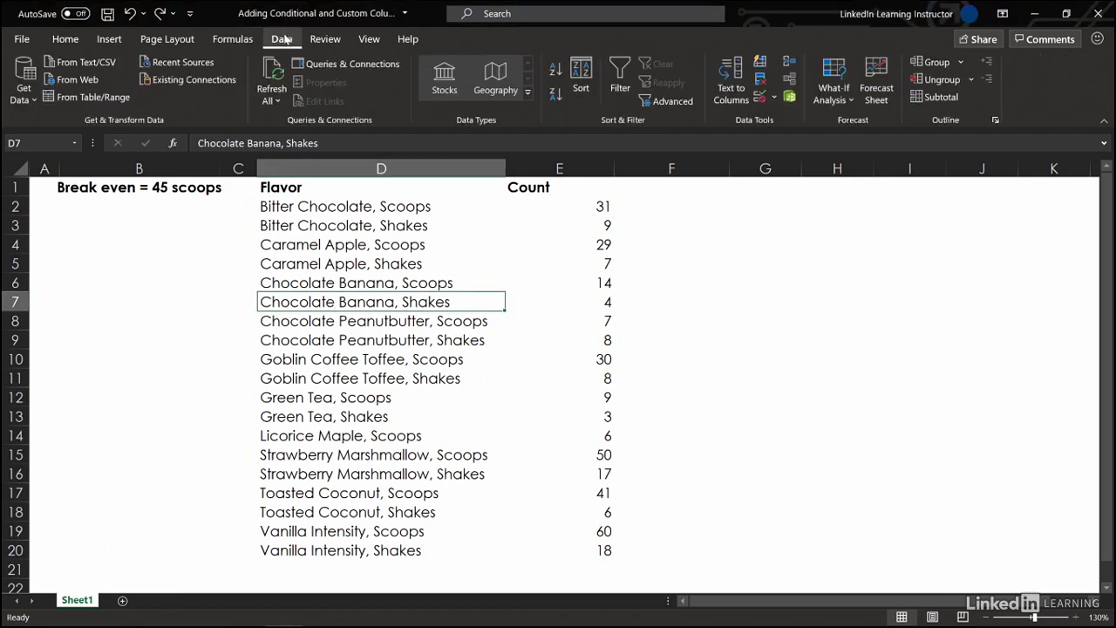
click(63, 96)
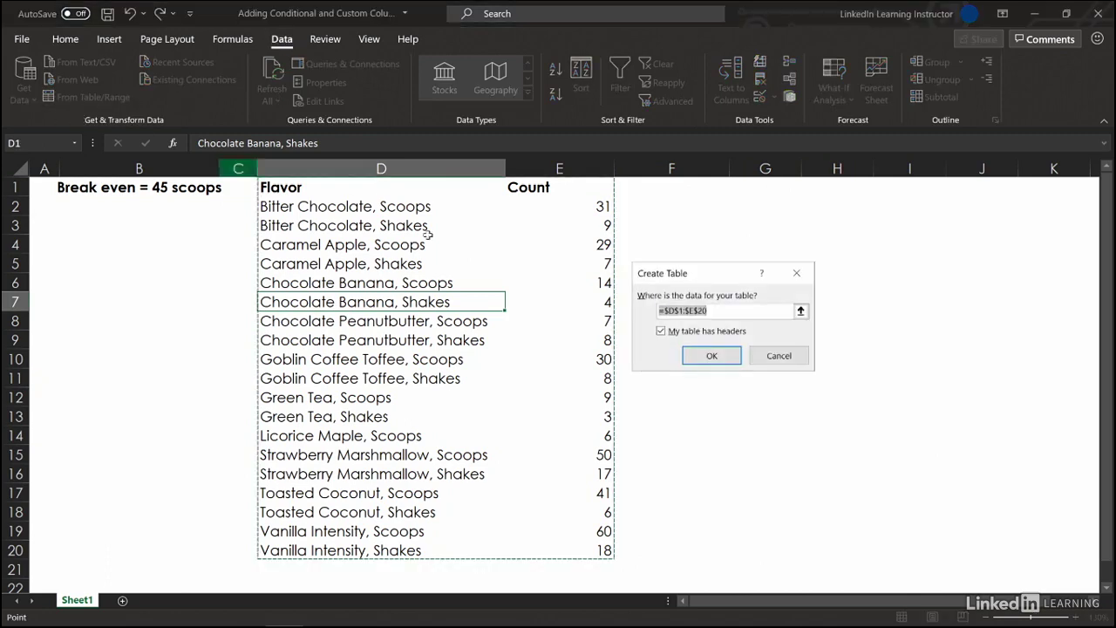
click(708, 360)
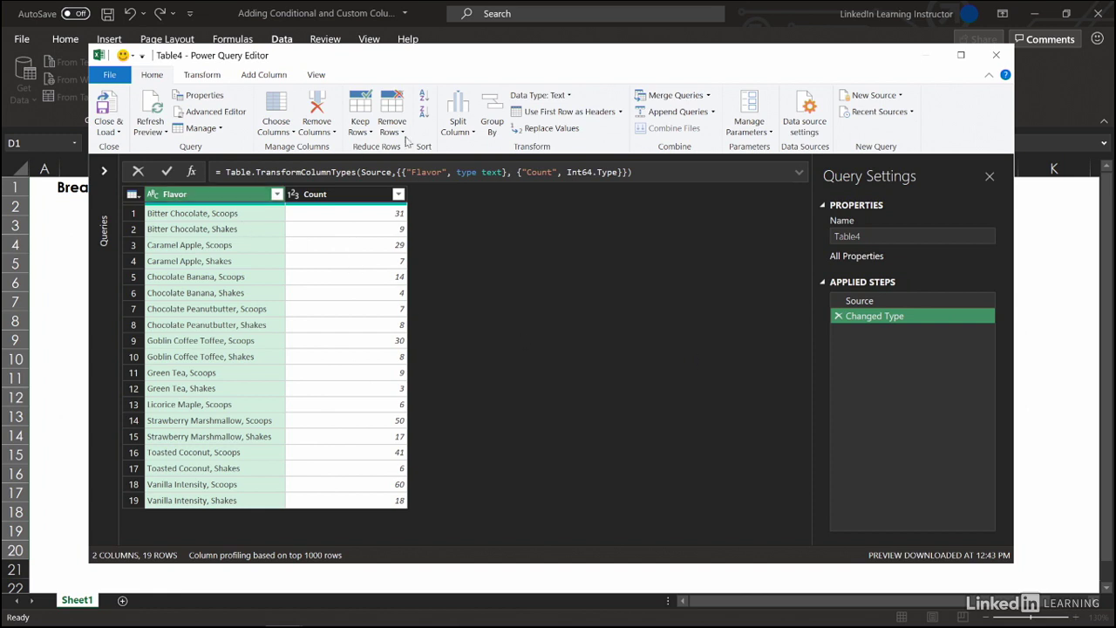
- Split the Flavor column at each occurrence of a custom delimiter consisting of a comma and a space
click(458, 125)
click(484, 145)
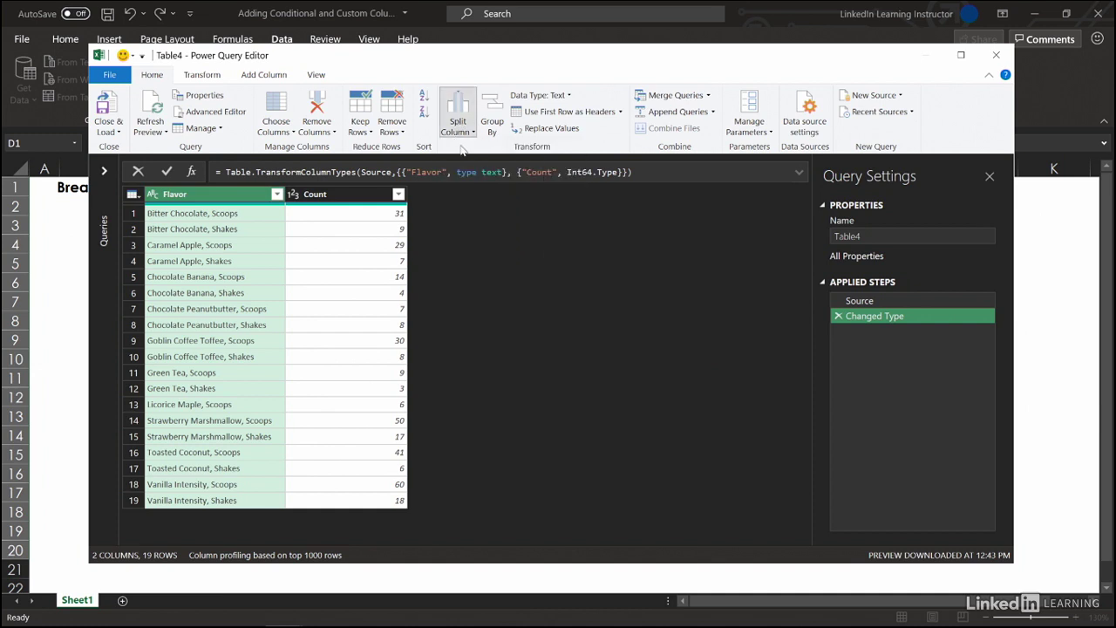
click(416, 281)
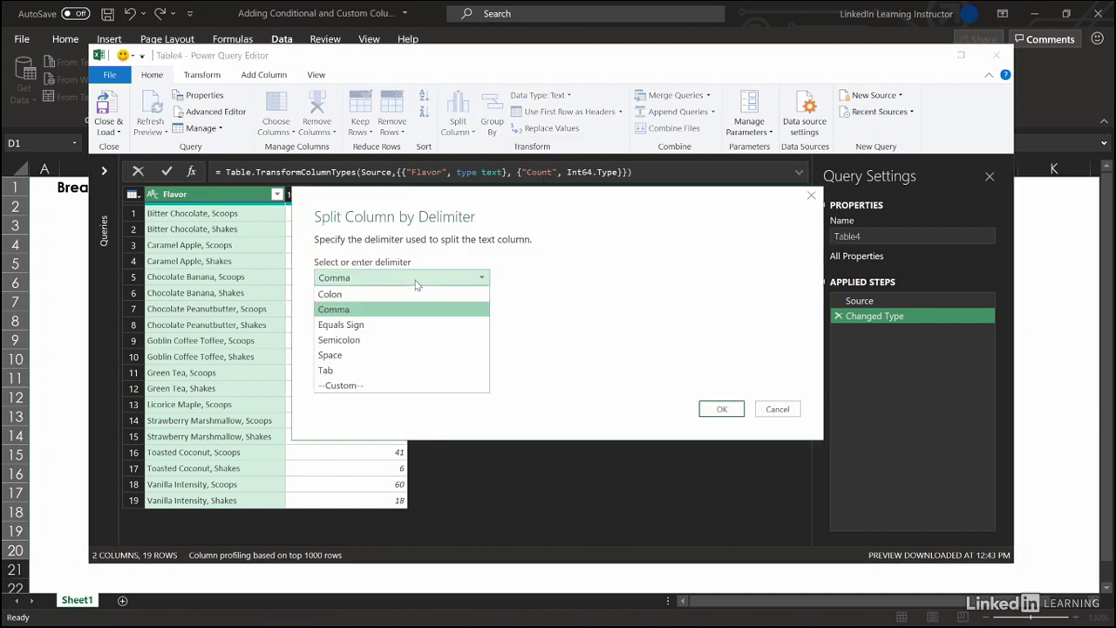
click(414, 387)
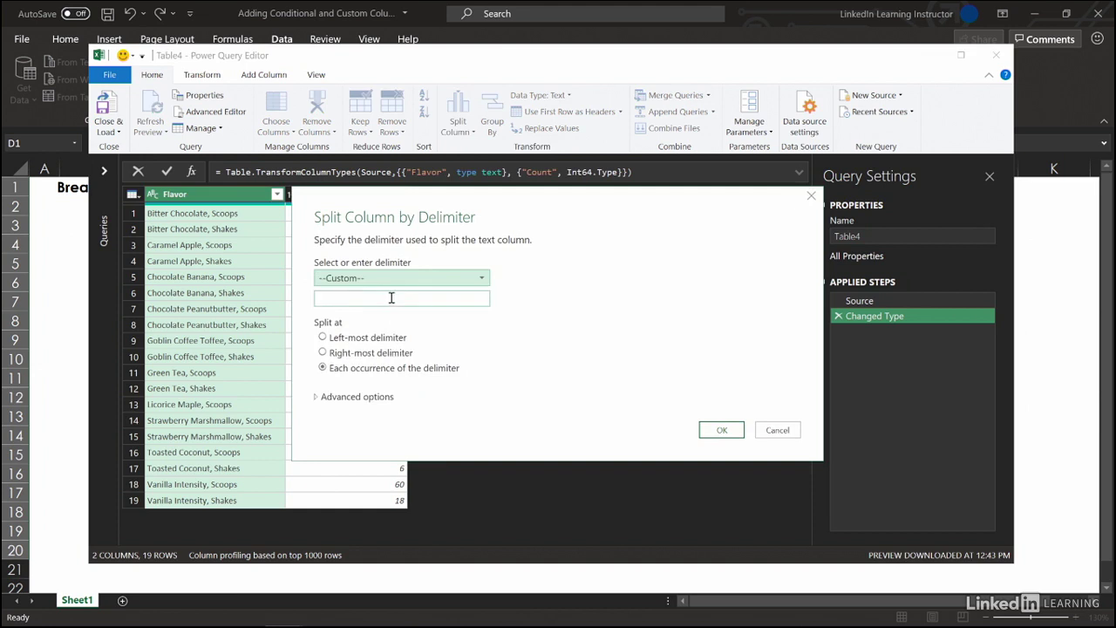
click(392, 297)
text(,)
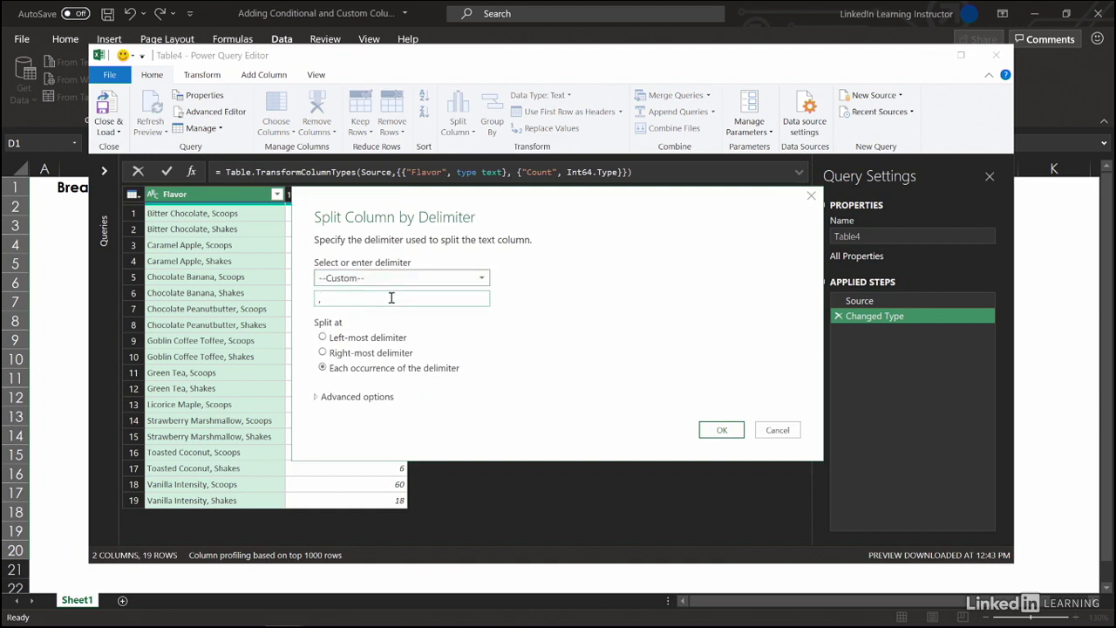
click(721, 429)
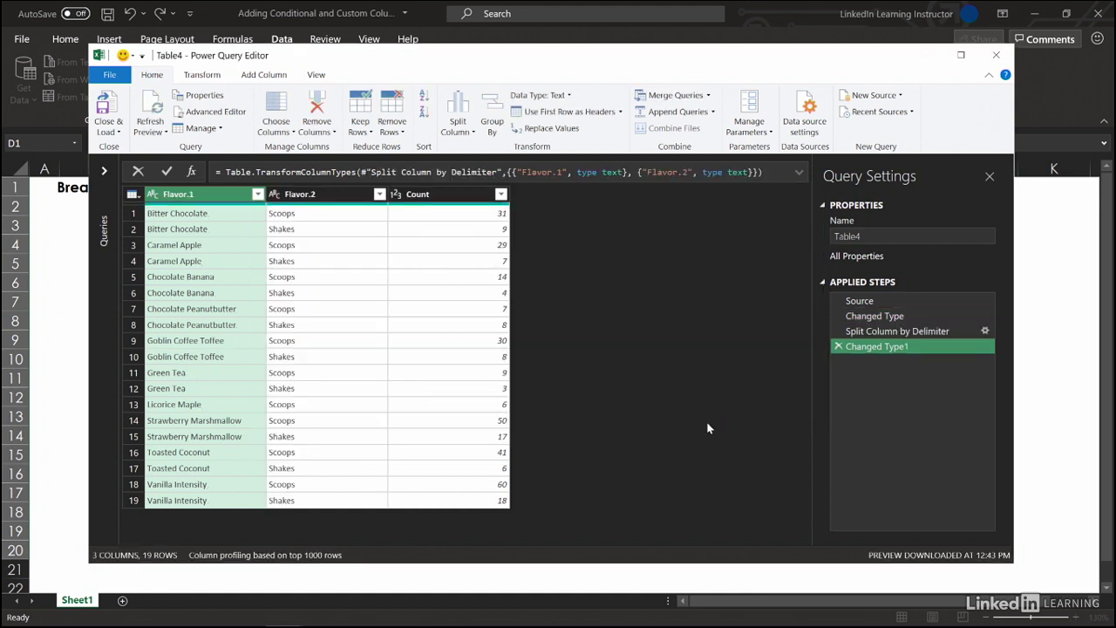
- Start a new custom column and name it Scoops
click(261, 77)
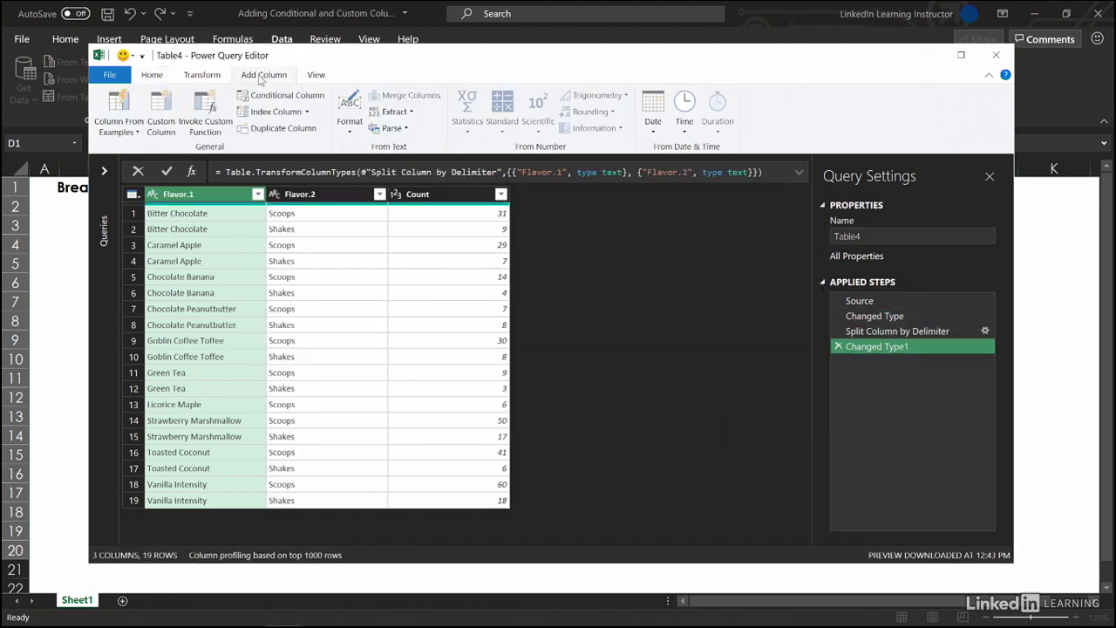
click(166, 106)
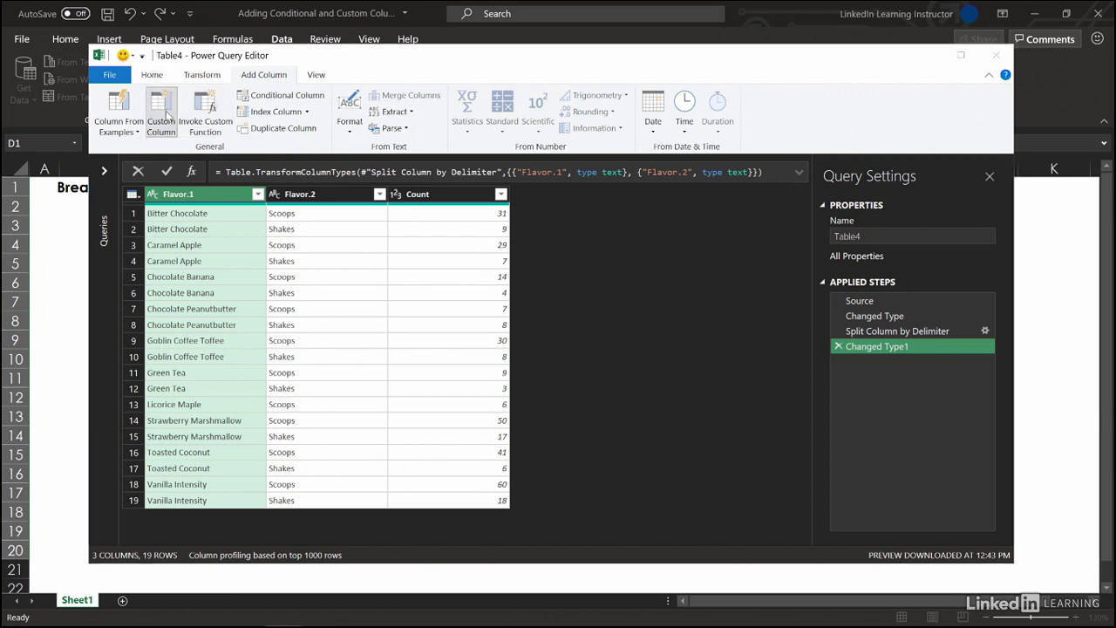
double_click(353, 241)
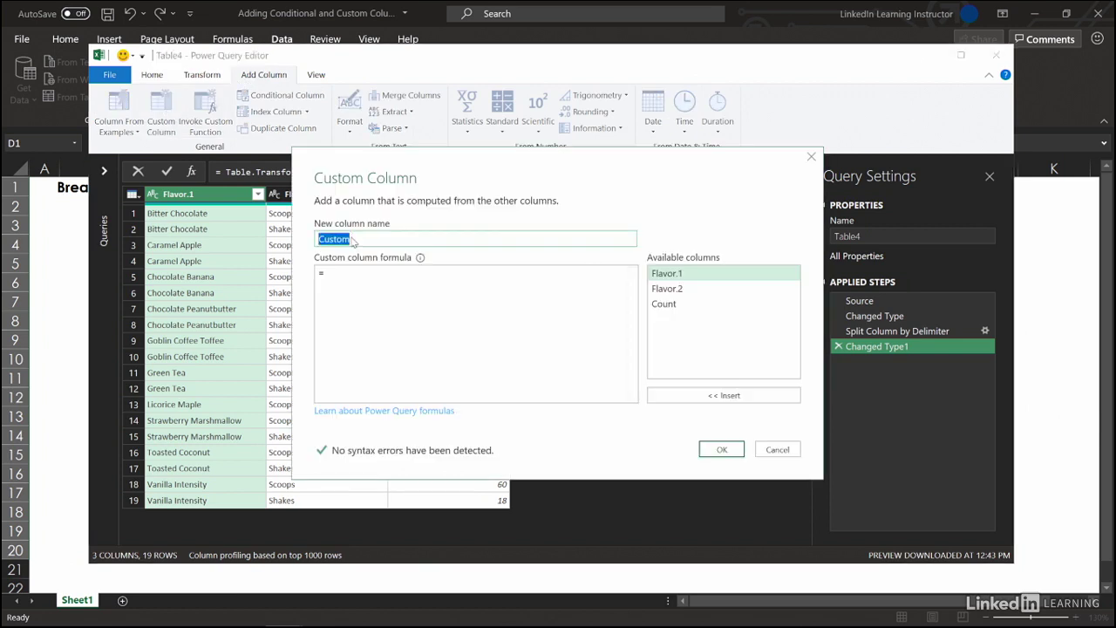
text(Scoops)
- Give the Scoops column the formula if [Flavor.2] = "Shakes" then [Count]*3 else [Count] and create it
click(366, 276)
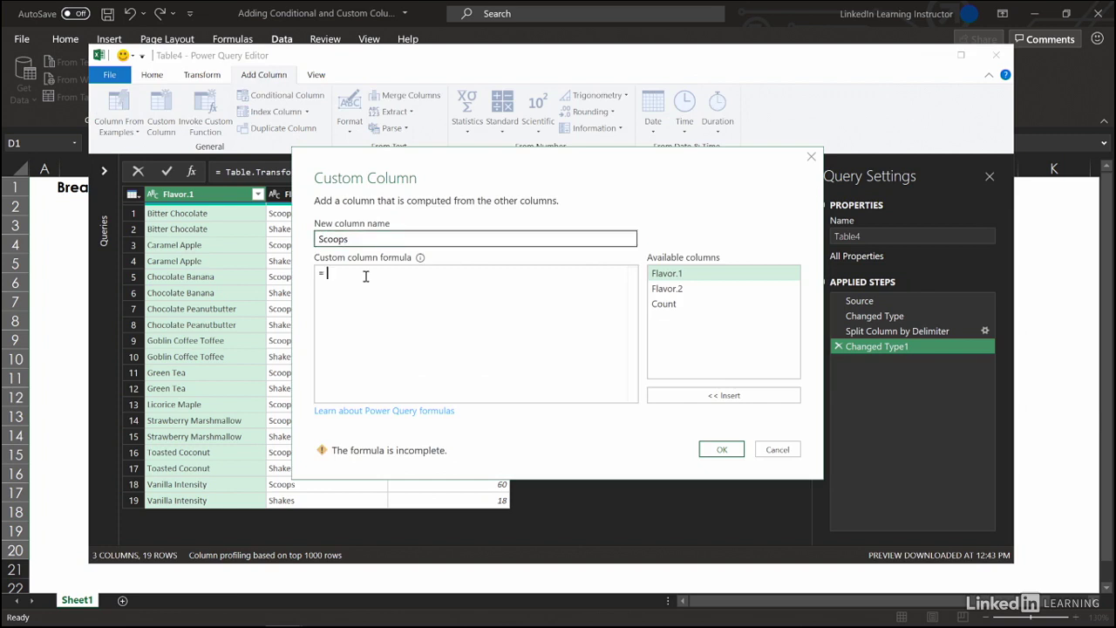
text(if)
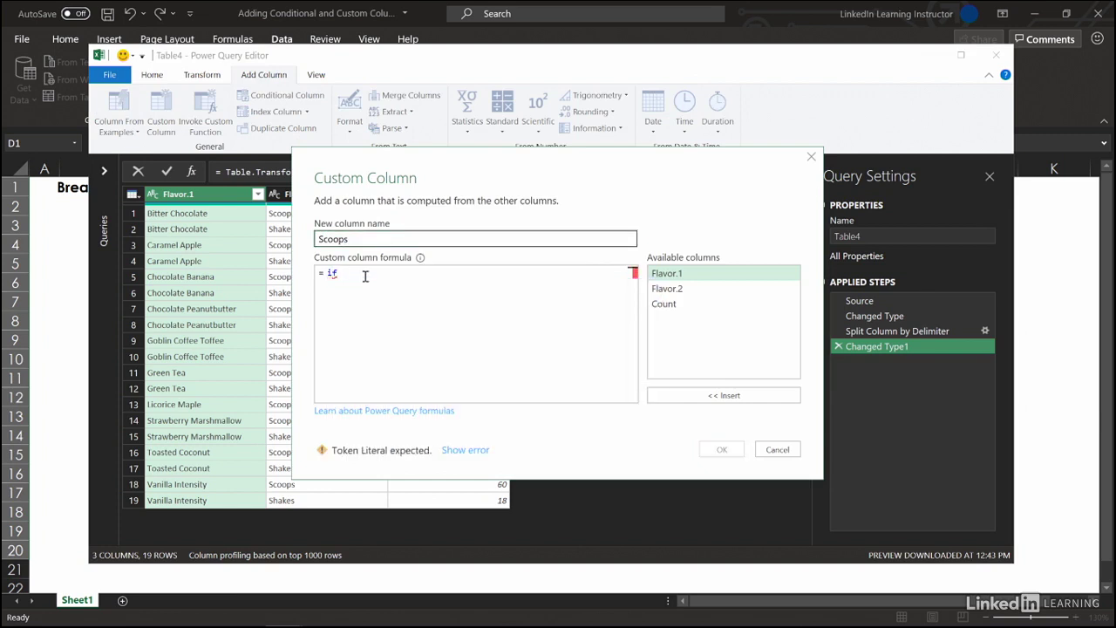
double_click(665, 289)
text(= )
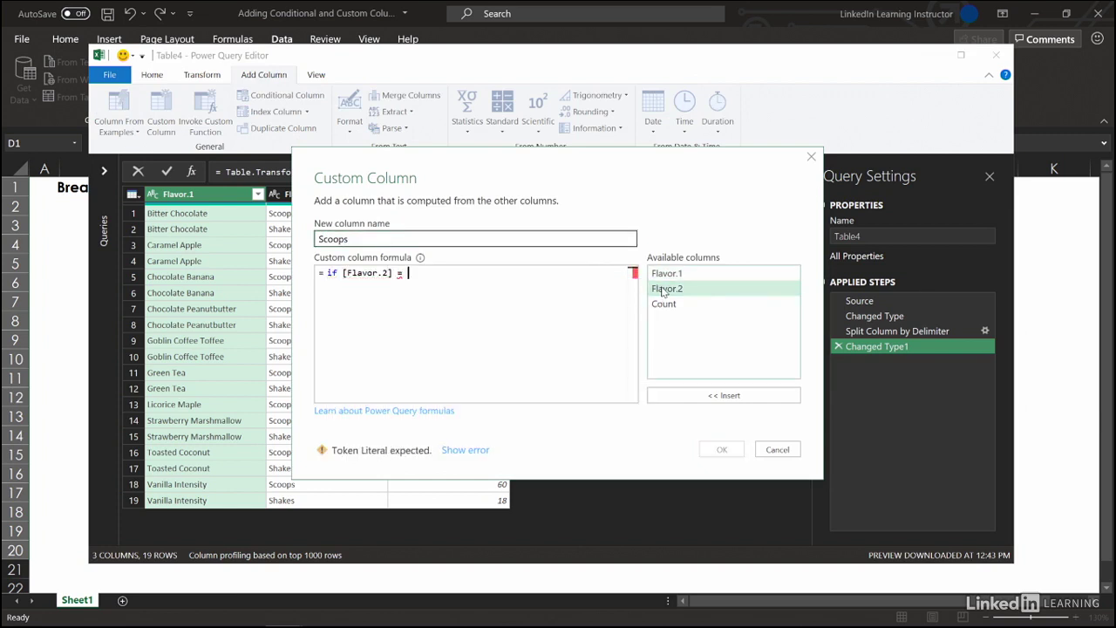
text("Shakes")
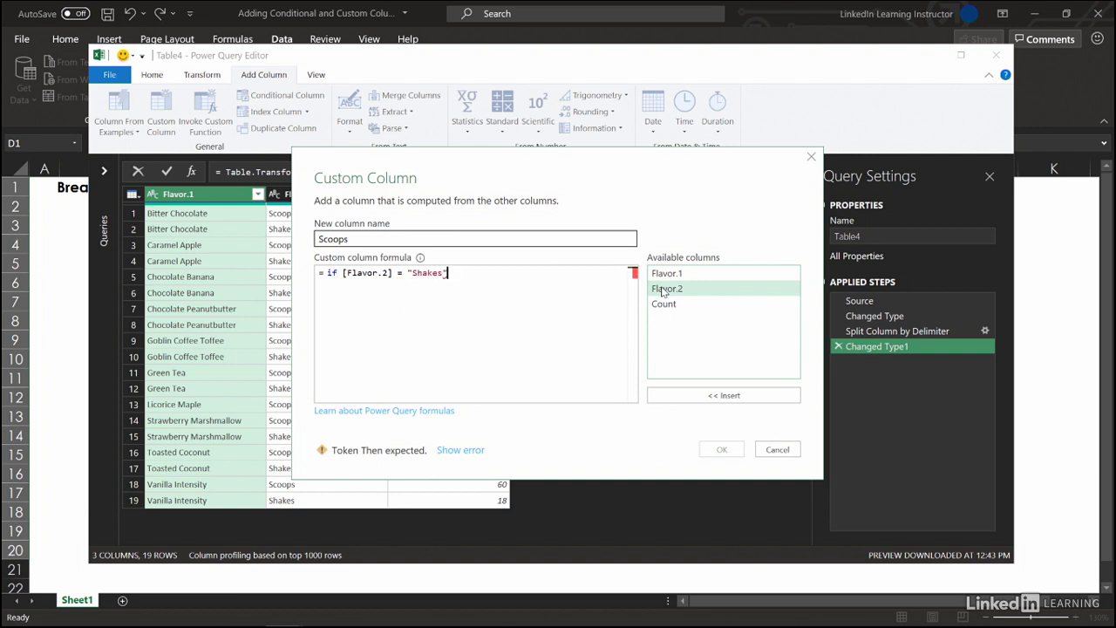
text( then)
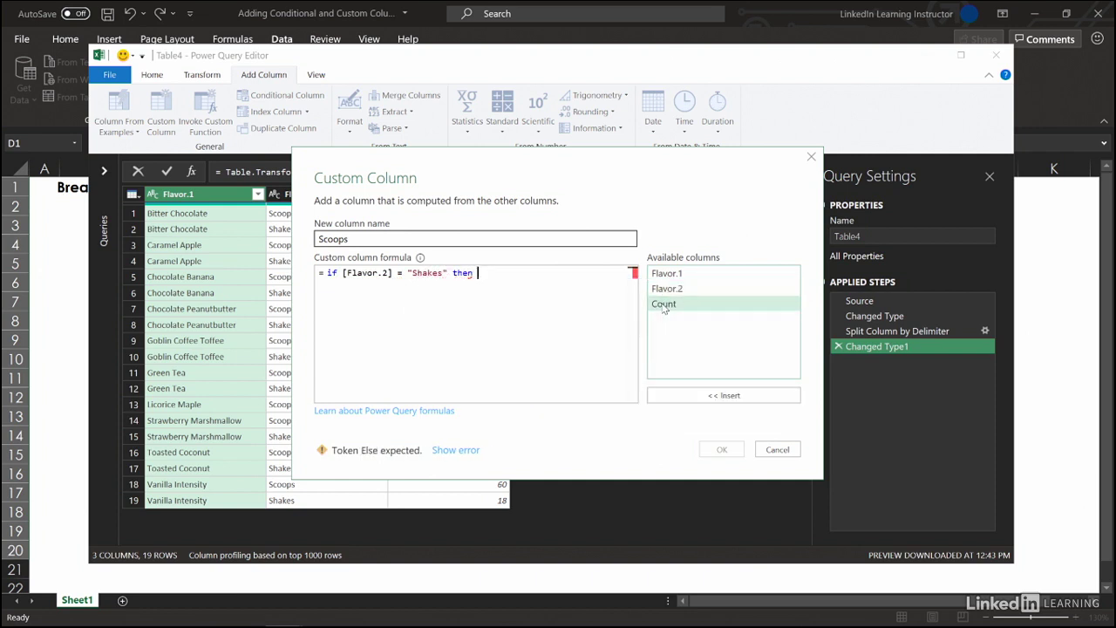
double_click(662, 304)
text(*)
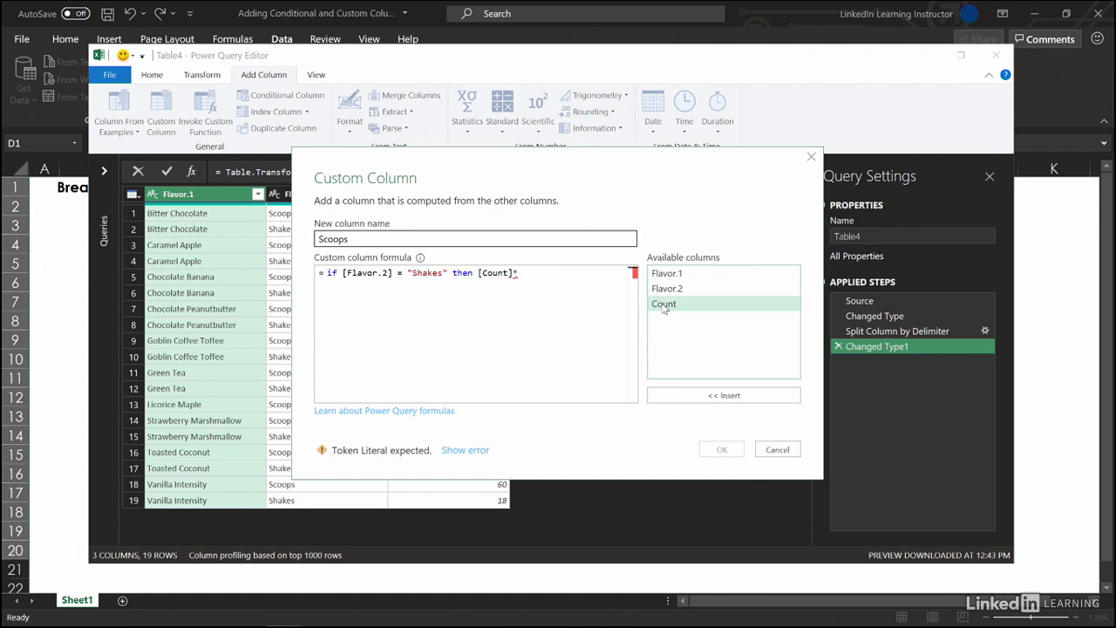
text(3 else)
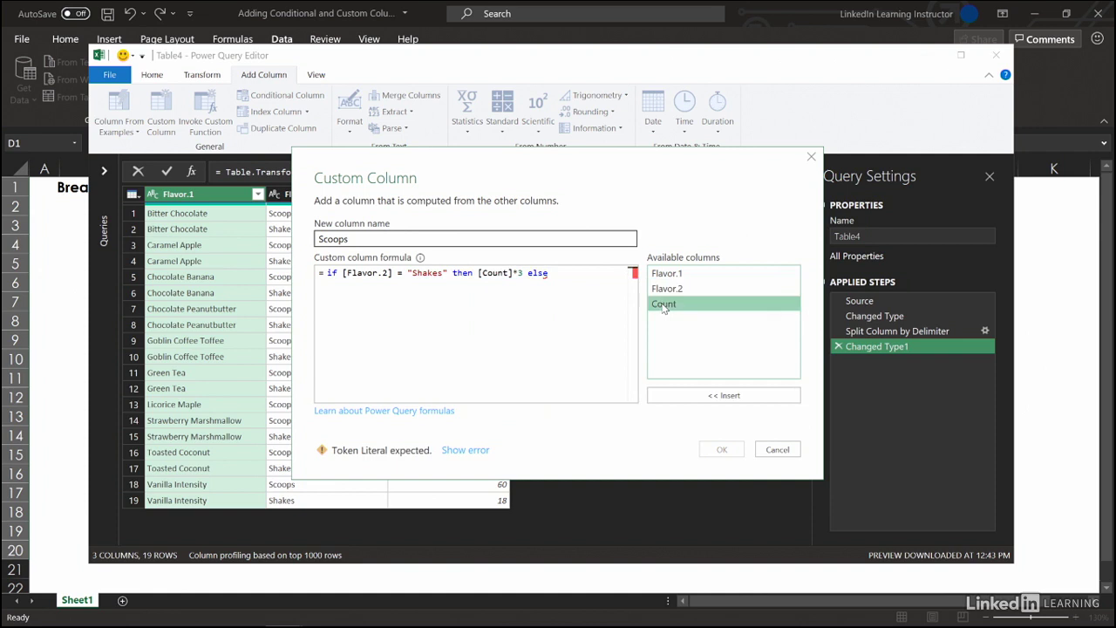
double_click(663, 304)
click(722, 449)
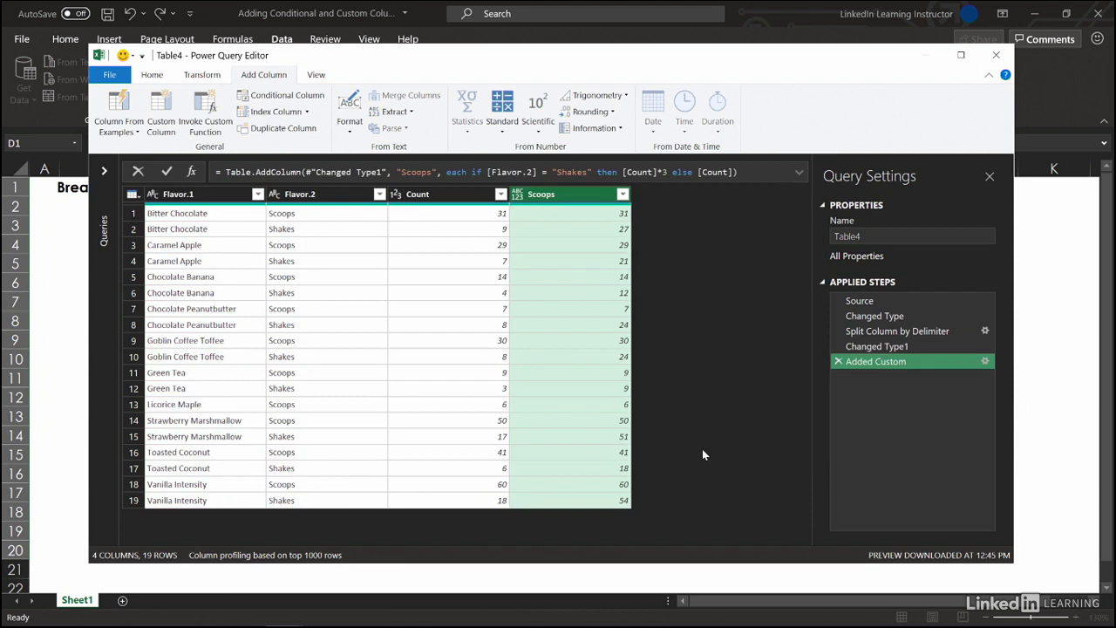
- Remove the Count column from the query
click(451, 199)
right_click(452, 201)
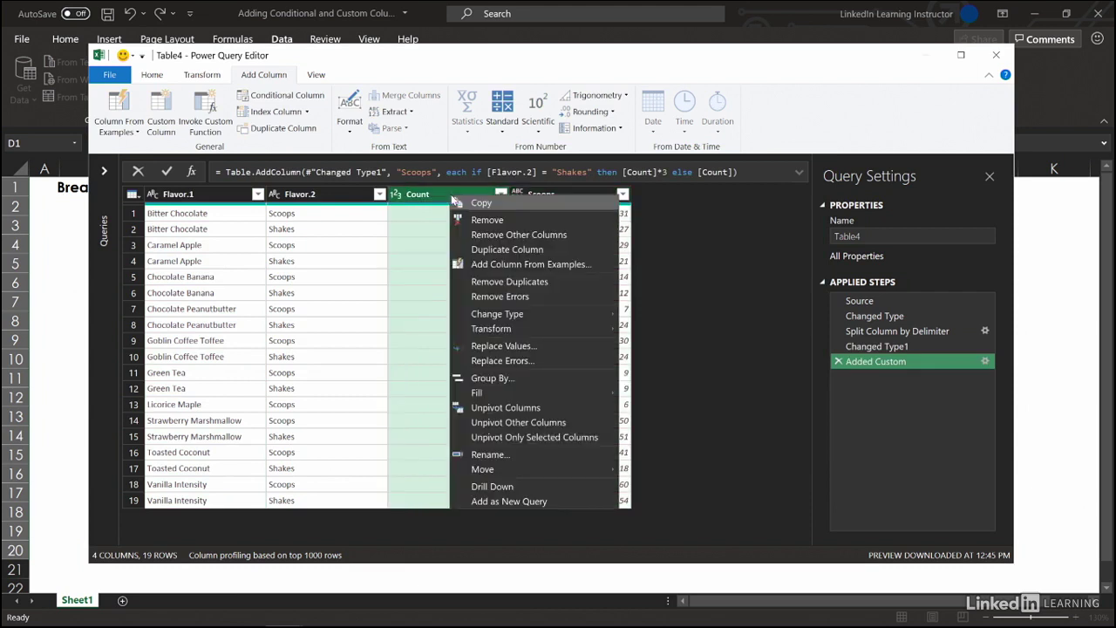
click(484, 220)
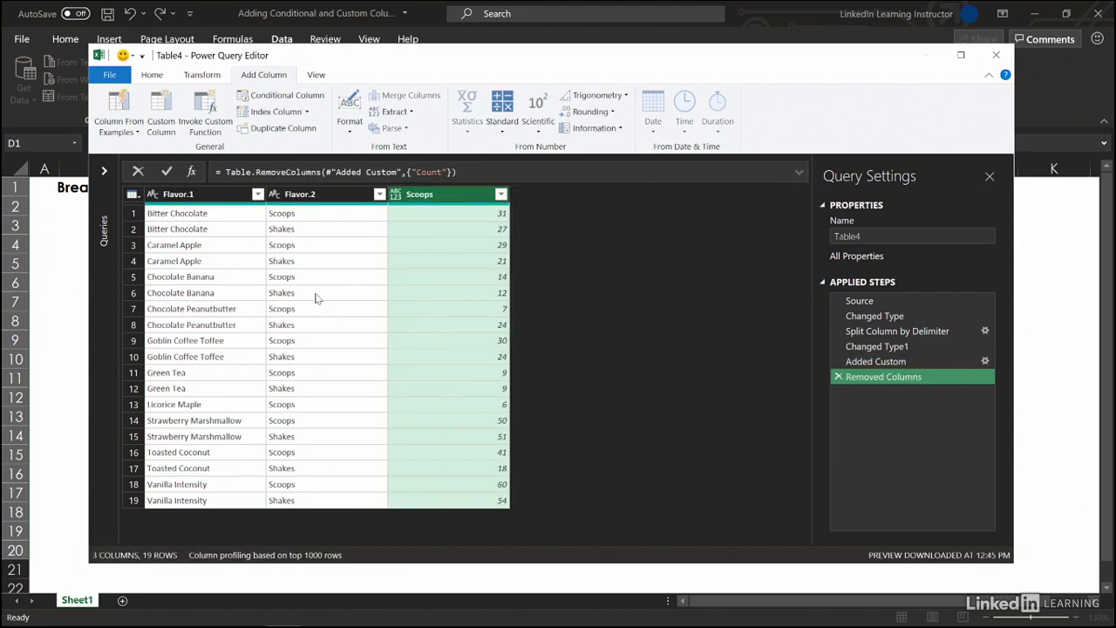
- Group the rows by Flavor.1 with a new column named Total Scoops that sums the Scoops column
click(152, 75)
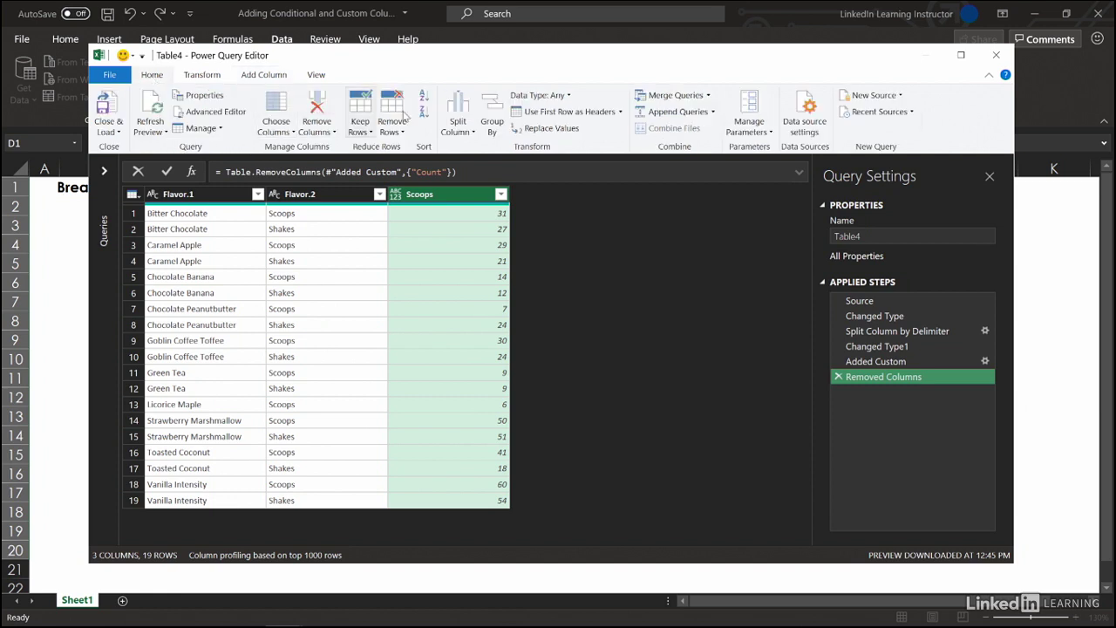
click(494, 110)
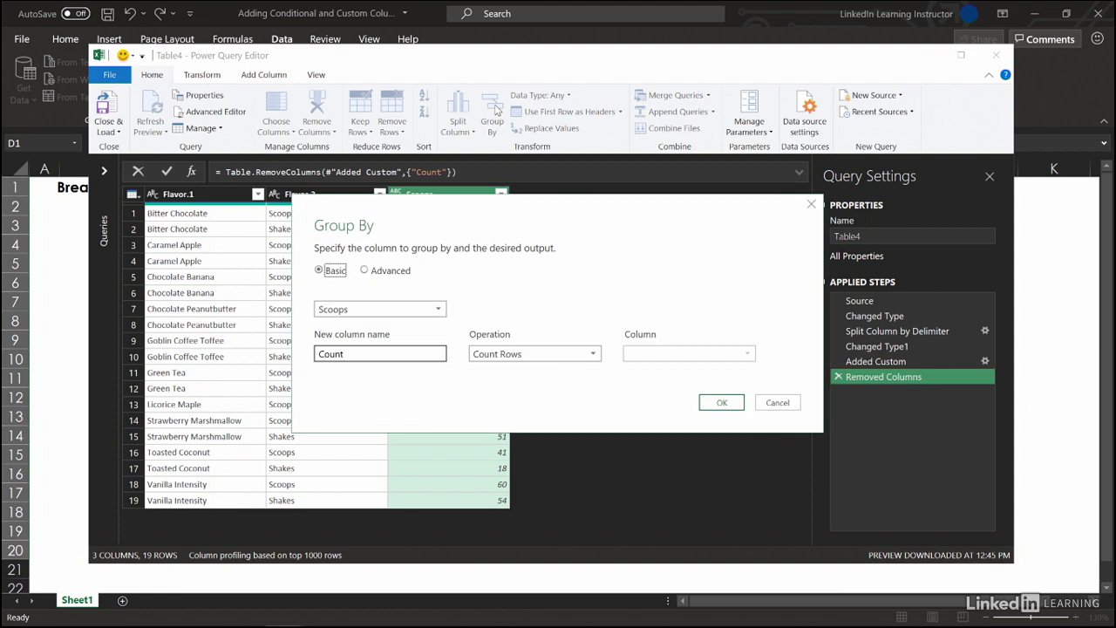
click(439, 310)
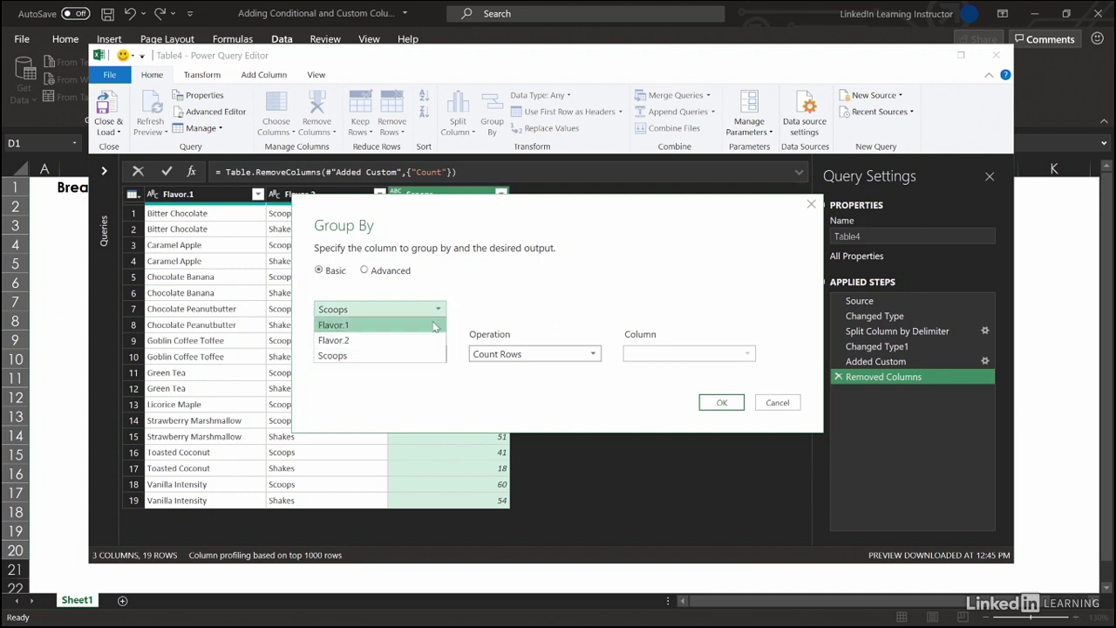
click(435, 323)
double_click(429, 357)
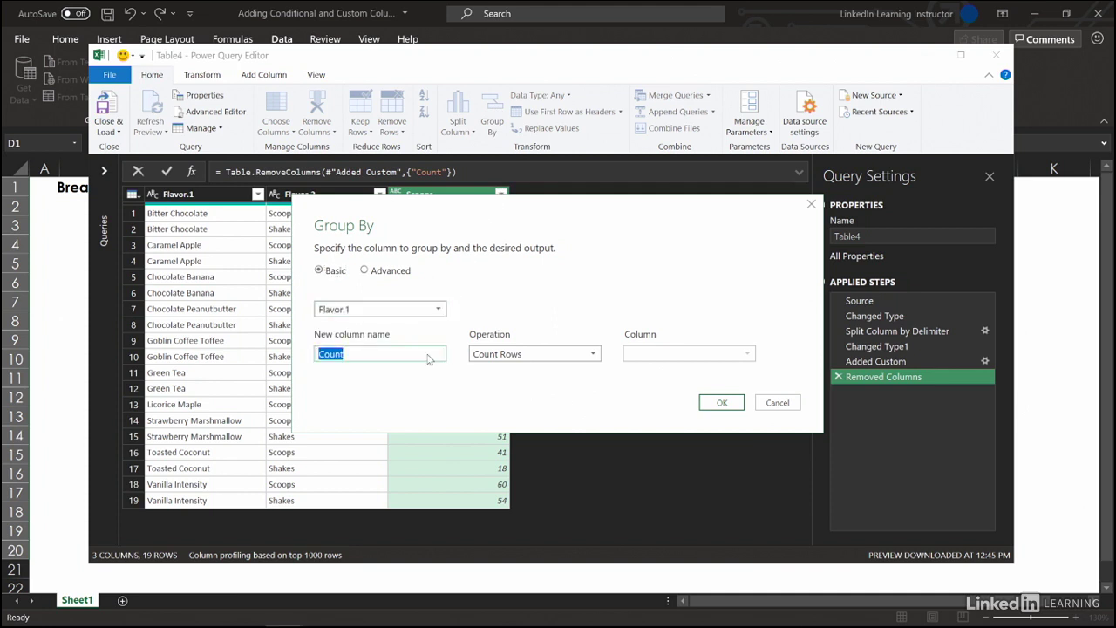
text(Total Scoops)
click(593, 353)
click(489, 371)
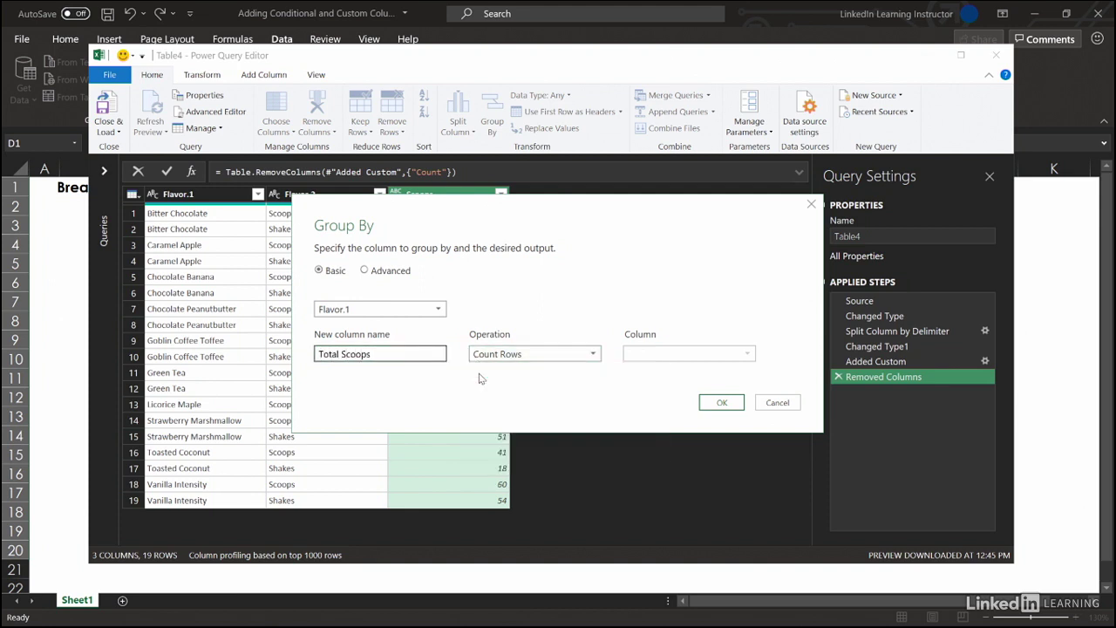
click(658, 355)
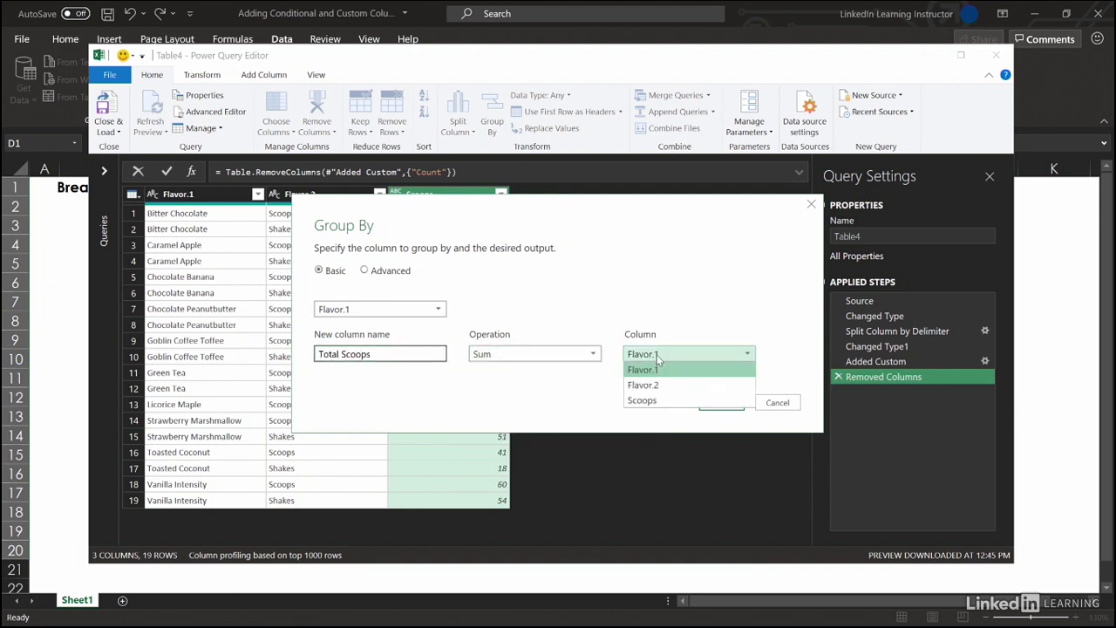
click(644, 400)
click(714, 406)
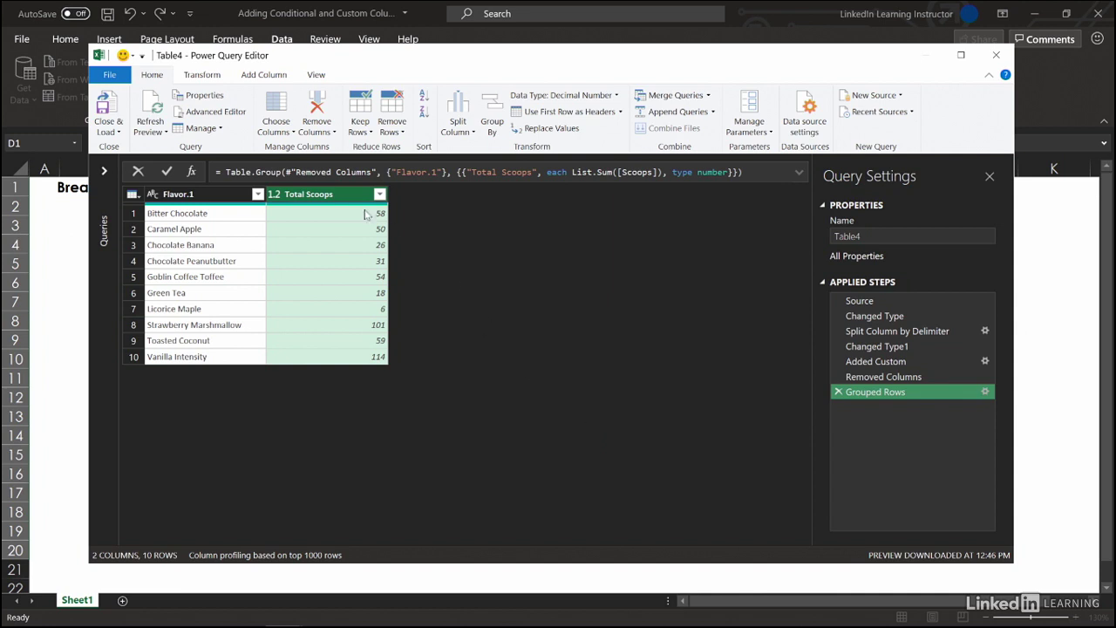
- Add a custom column named B-E with the constant formula = 45
click(263, 76)
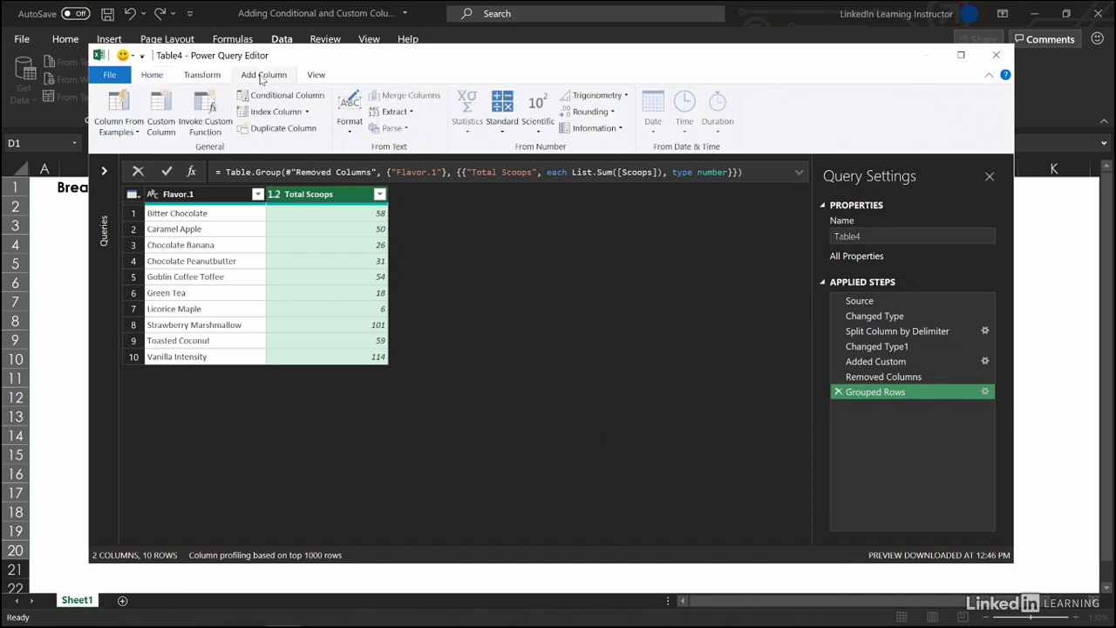
click(160, 120)
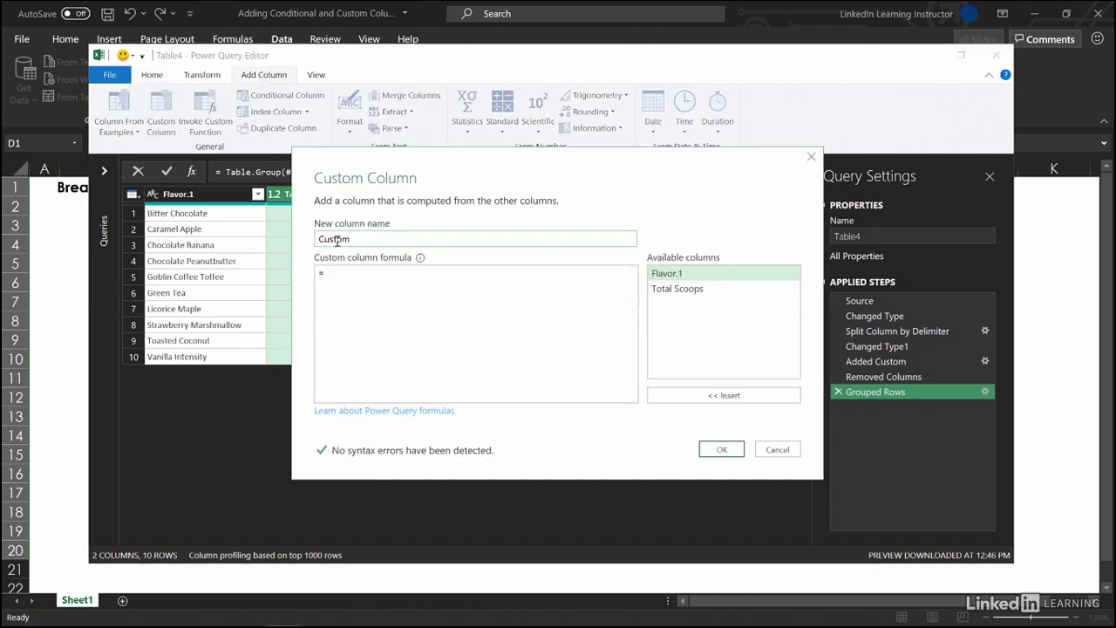
double_click(337, 240)
key(BackSpace)
text(B-B)
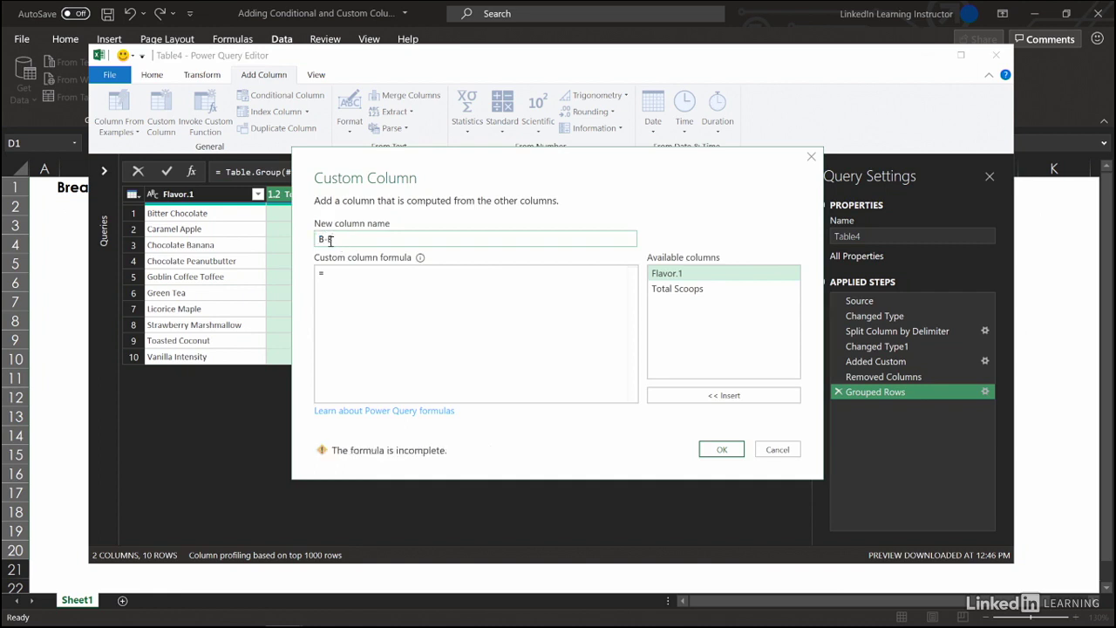
click(337, 271)
text(45)
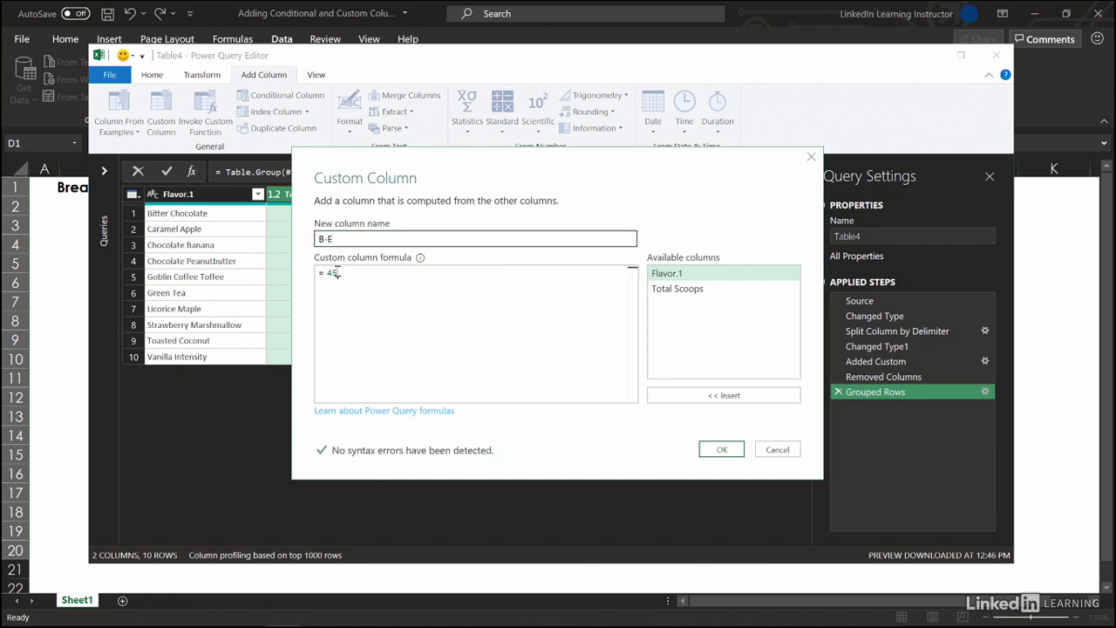
click(721, 449)
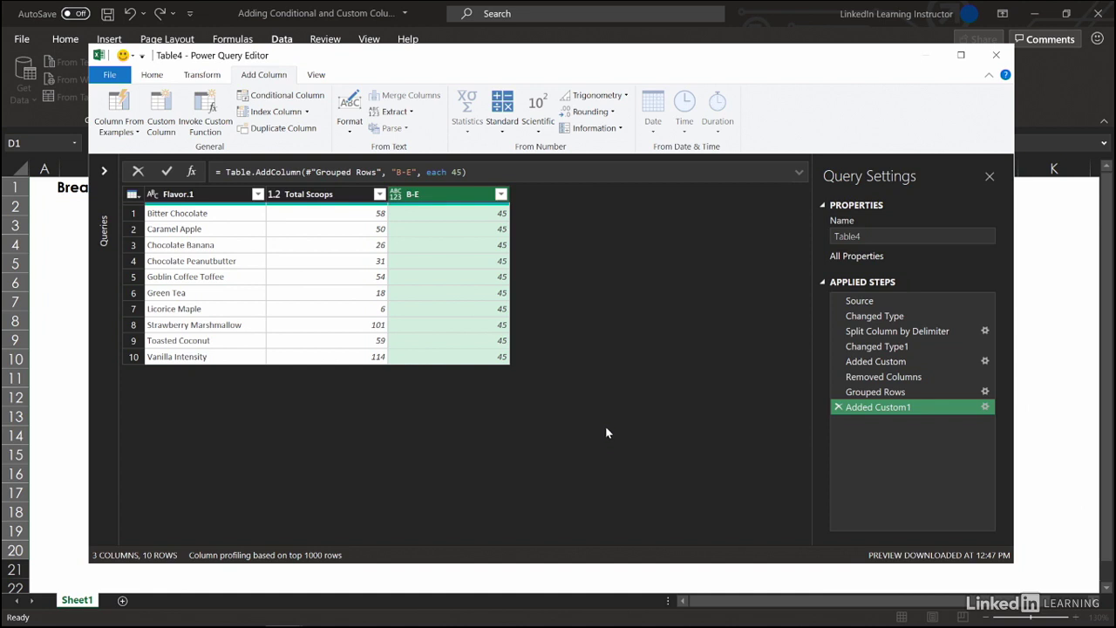
- Start a new conditional column and name it Prof
click(283, 98)
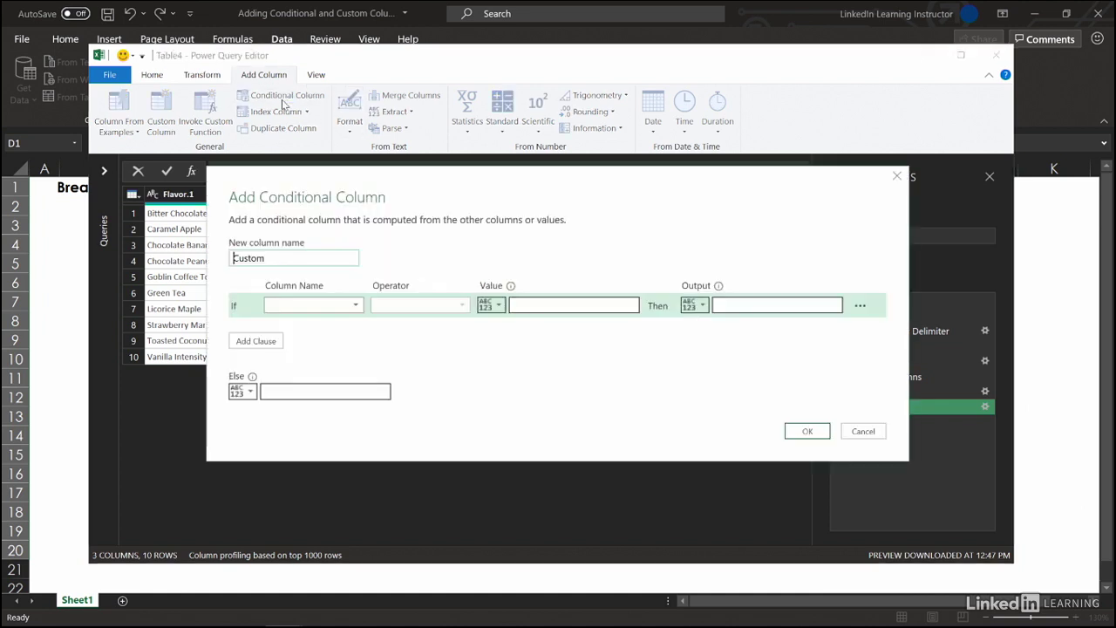
double_click(302, 262)
text(Prof)
- Set the Prof column's condition to Total Scoops is less than the value in the B-E column
click(307, 315)
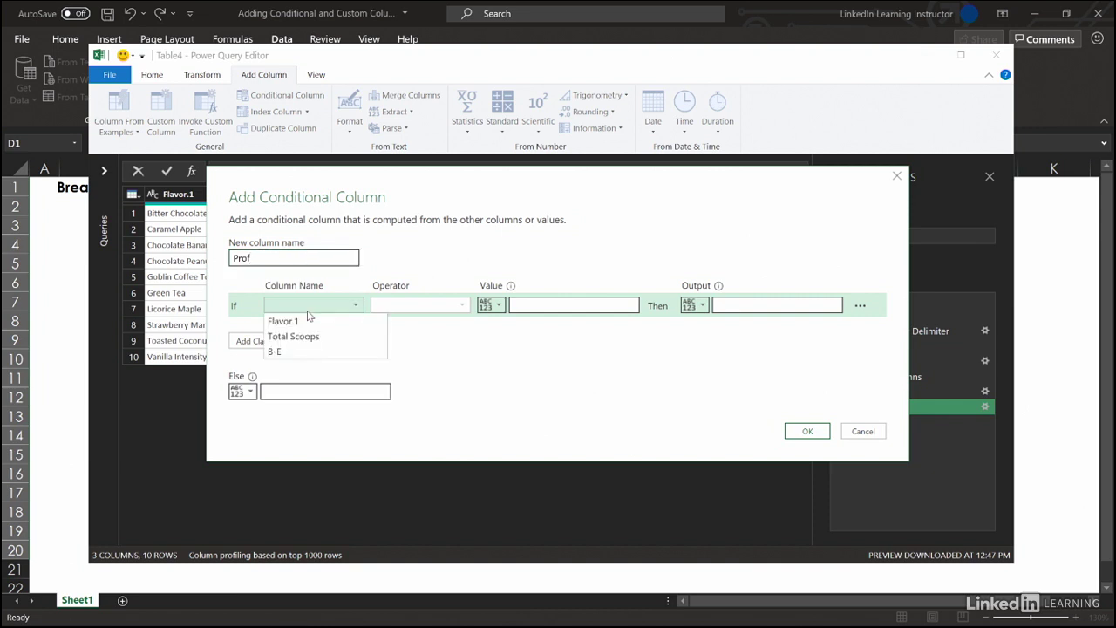
click(301, 335)
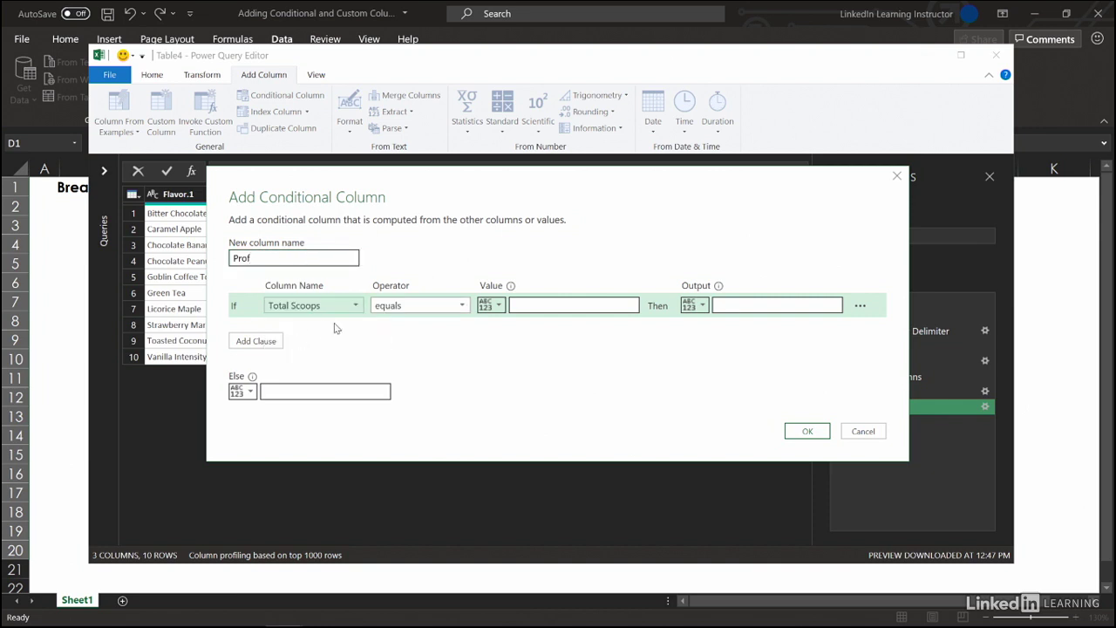
click(463, 306)
click(445, 382)
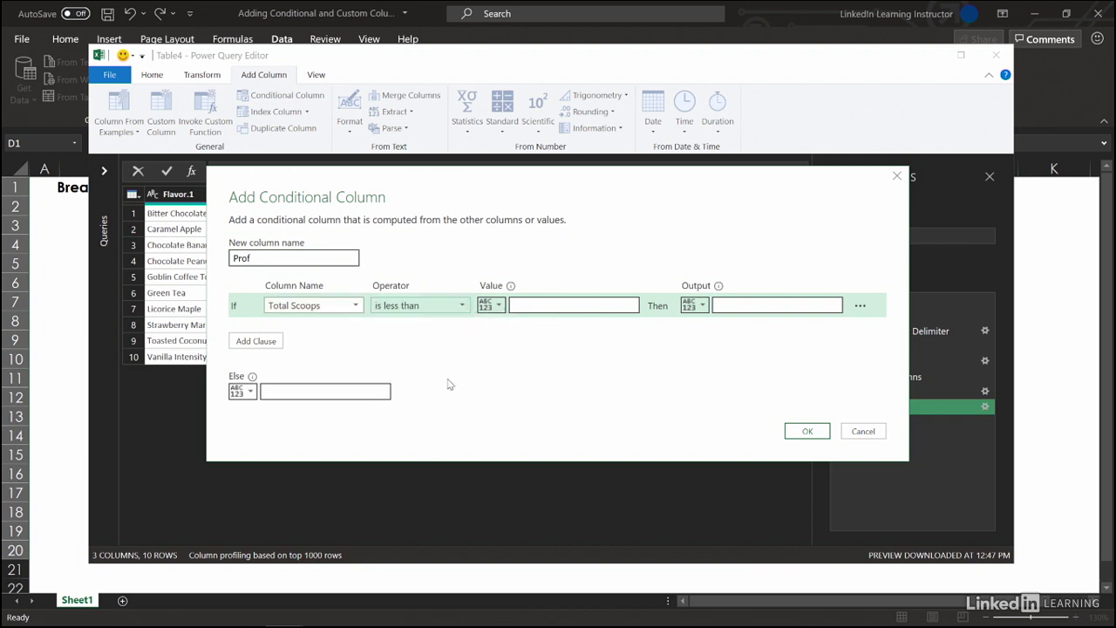
click(497, 306)
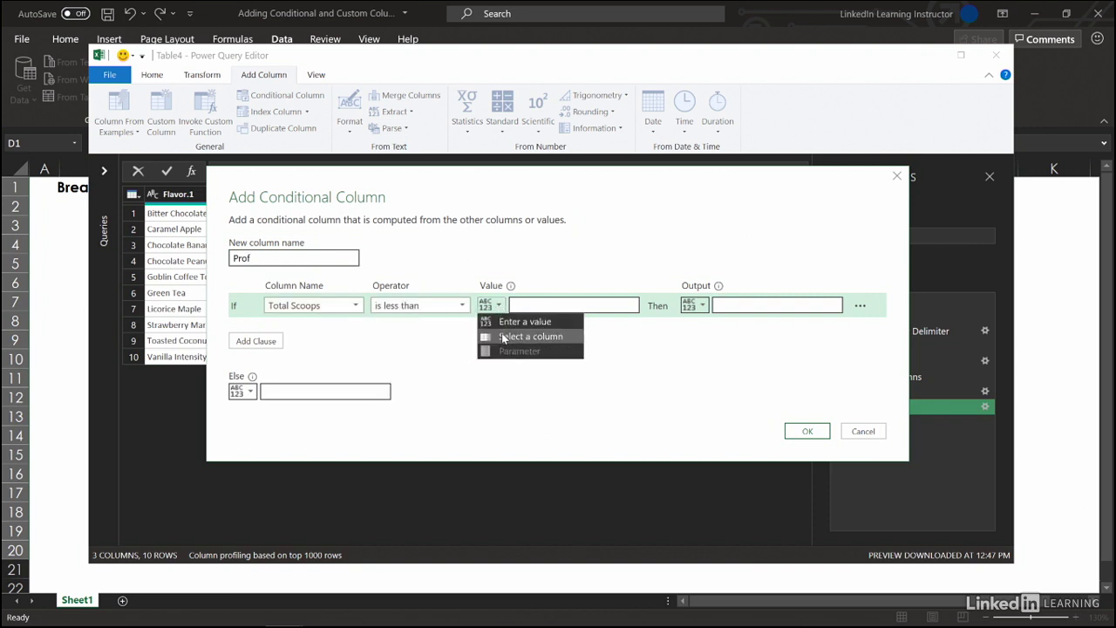
click(505, 337)
click(612, 308)
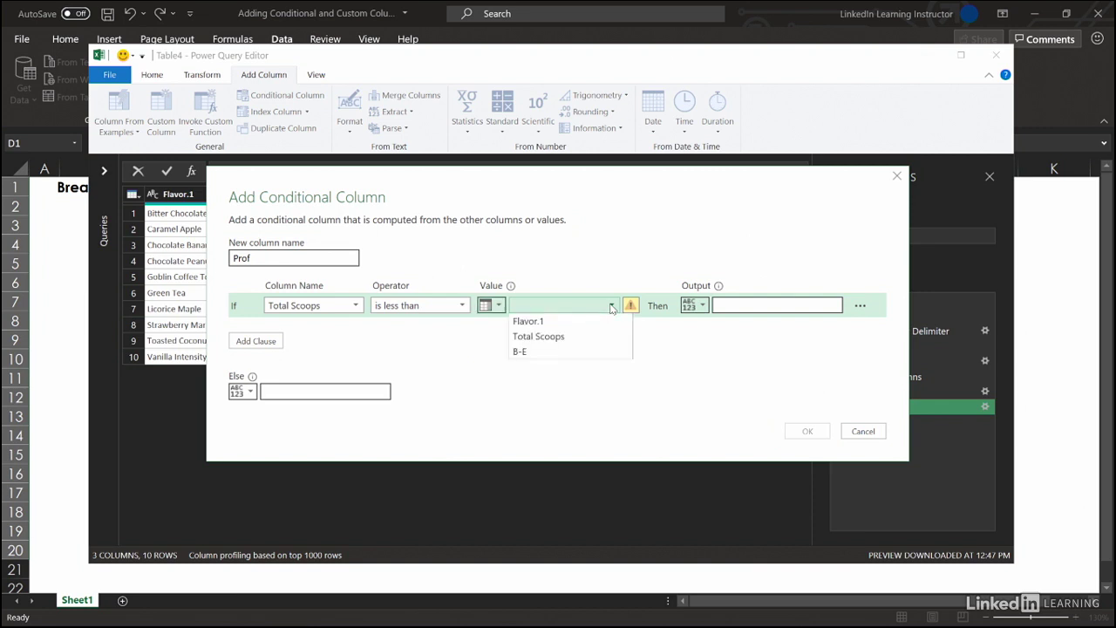
click(573, 355)
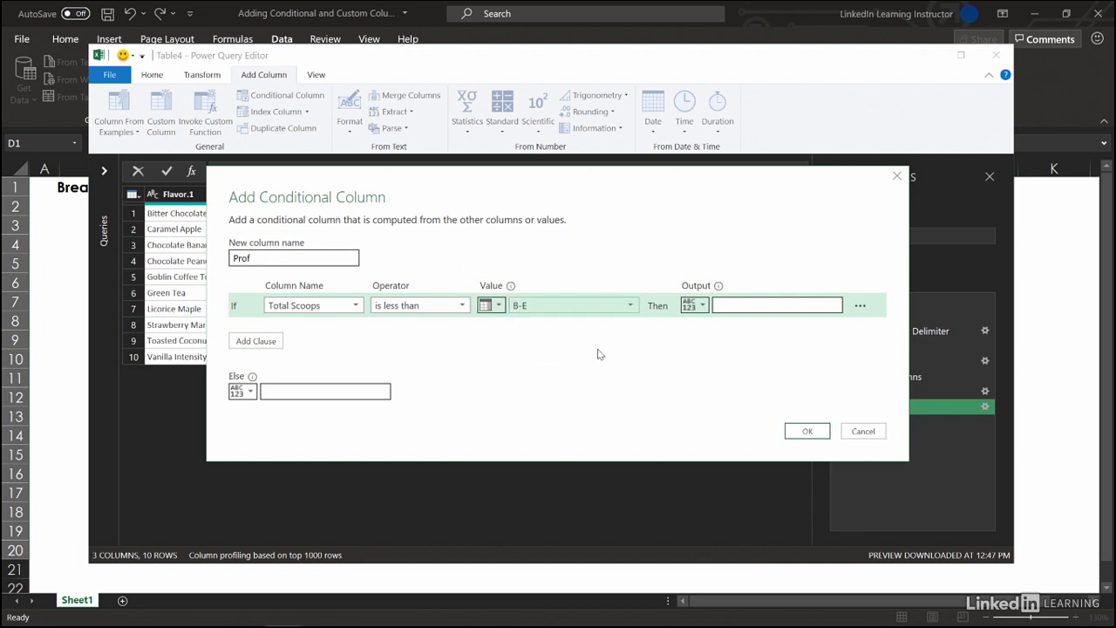
- Set the output for flavors below break-even to a shocked, open-mouthed face emoji
click(748, 311)
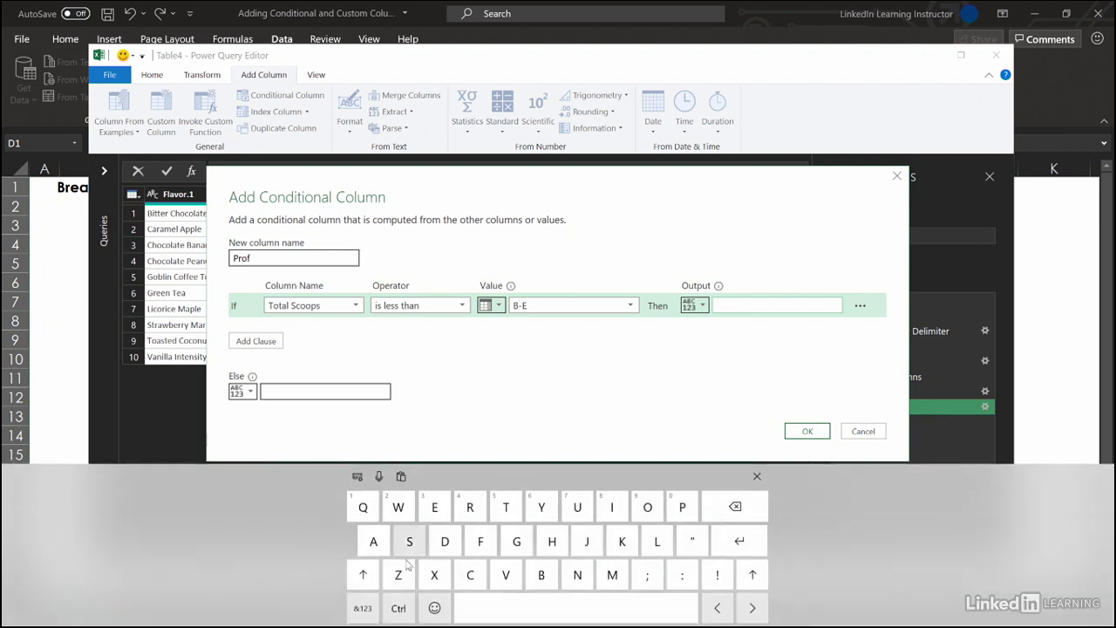
click(434, 609)
click(748, 508)
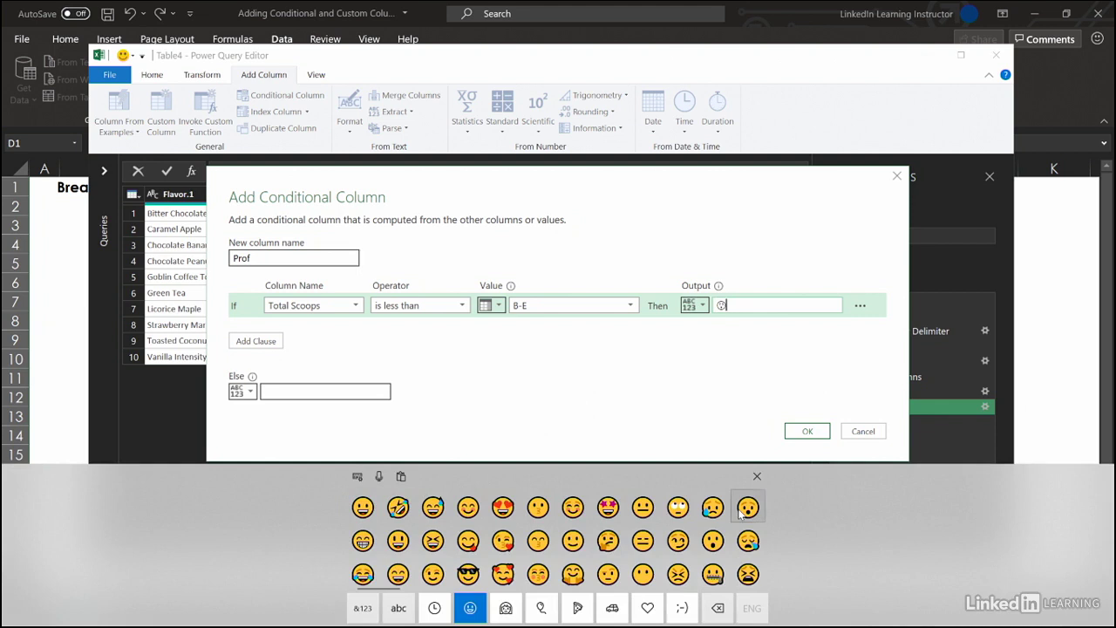
- Set the Else result of the Prof column to OK! and create the column
click(329, 393)
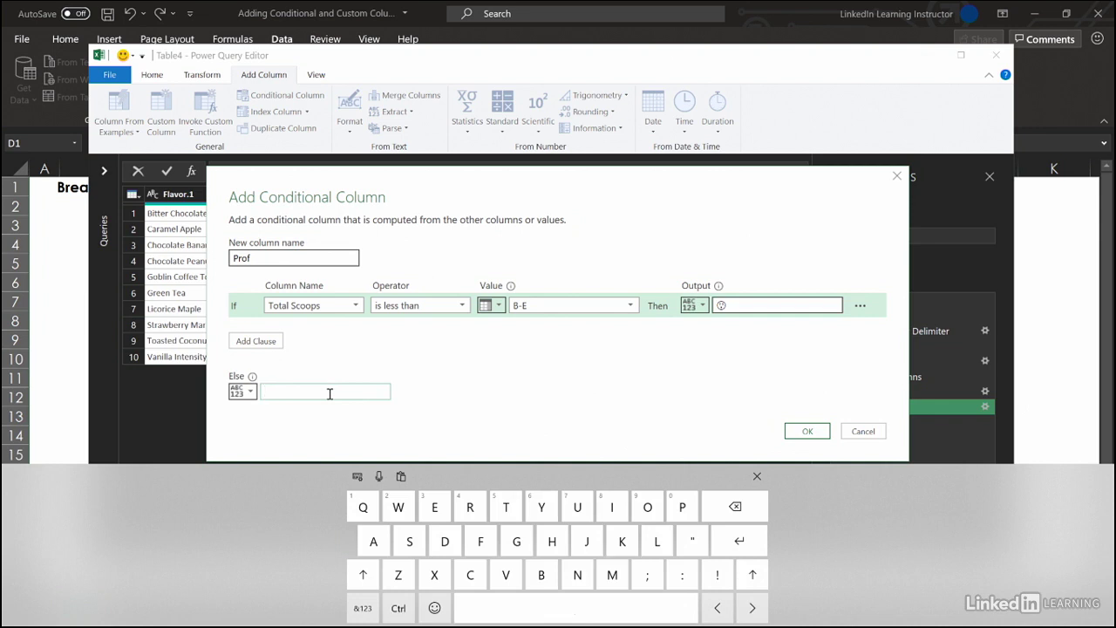
text(O)
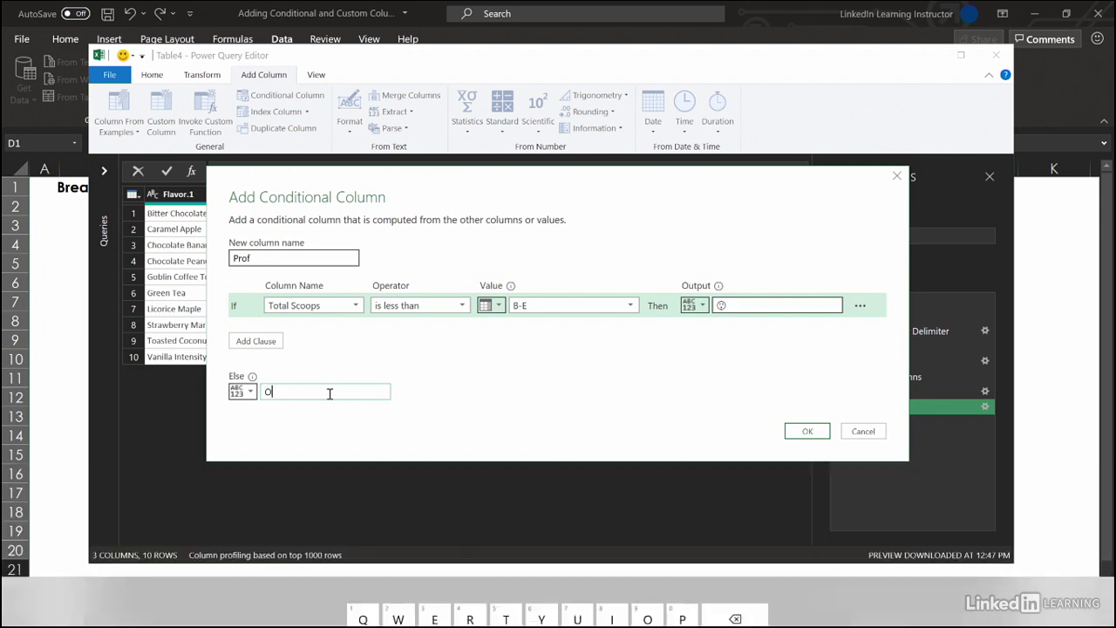
text(K!)
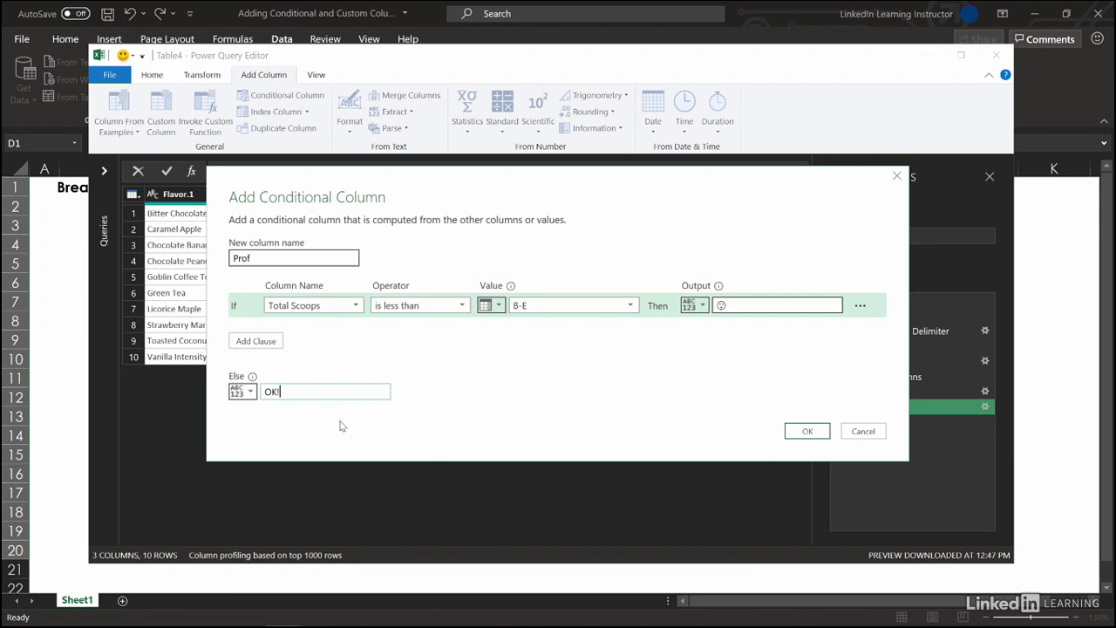
click(810, 433)
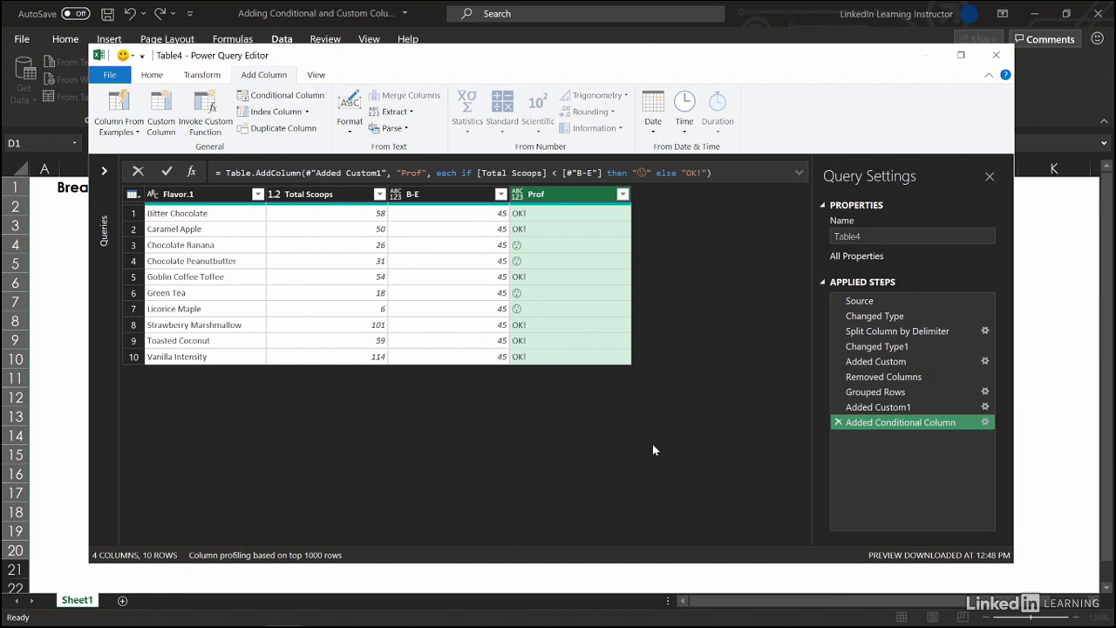
- Start another conditional column and name it Choc/NonChoc
click(252, 98)
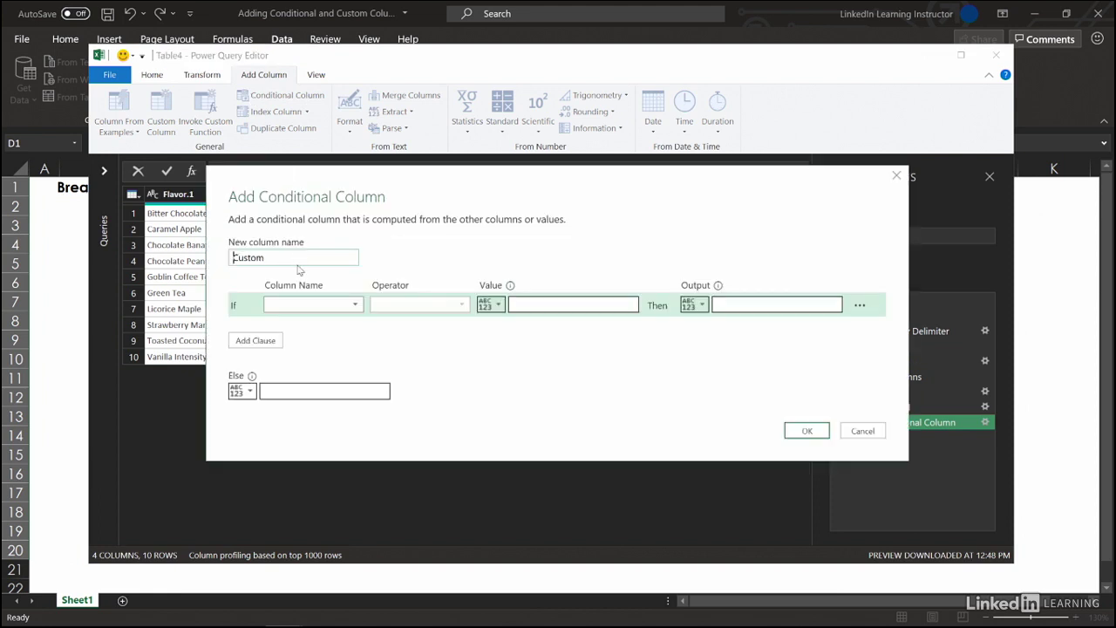
double_click(298, 258)
text(Choc/NonChoc)
- Set the Choc/NonChoc condition to Flavor.1 contains Chocolate
click(297, 307)
click(295, 323)
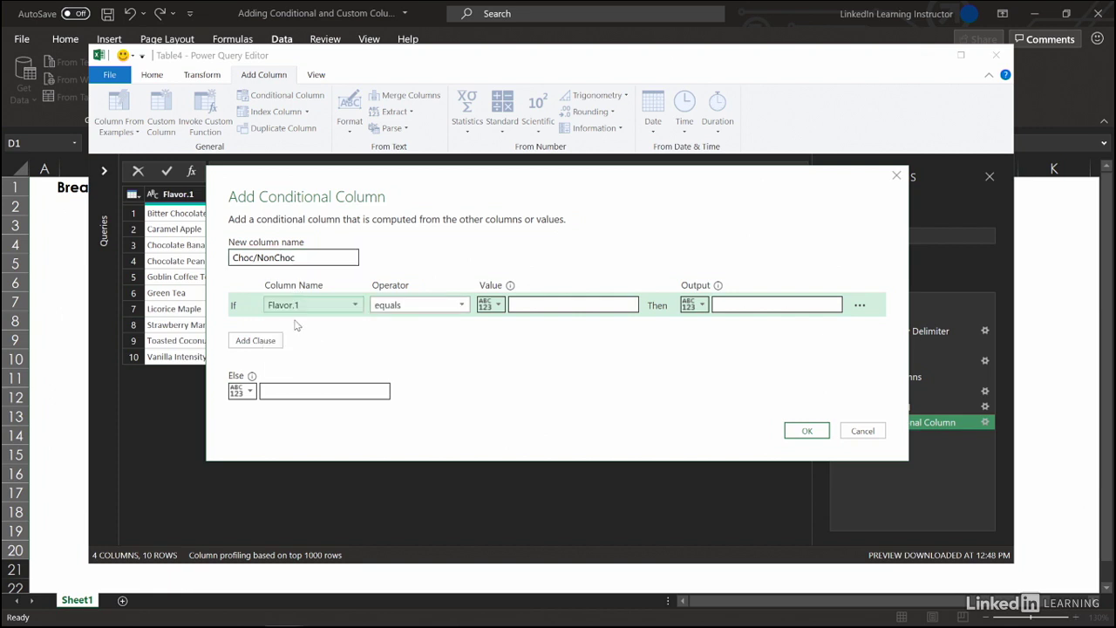
click(412, 312)
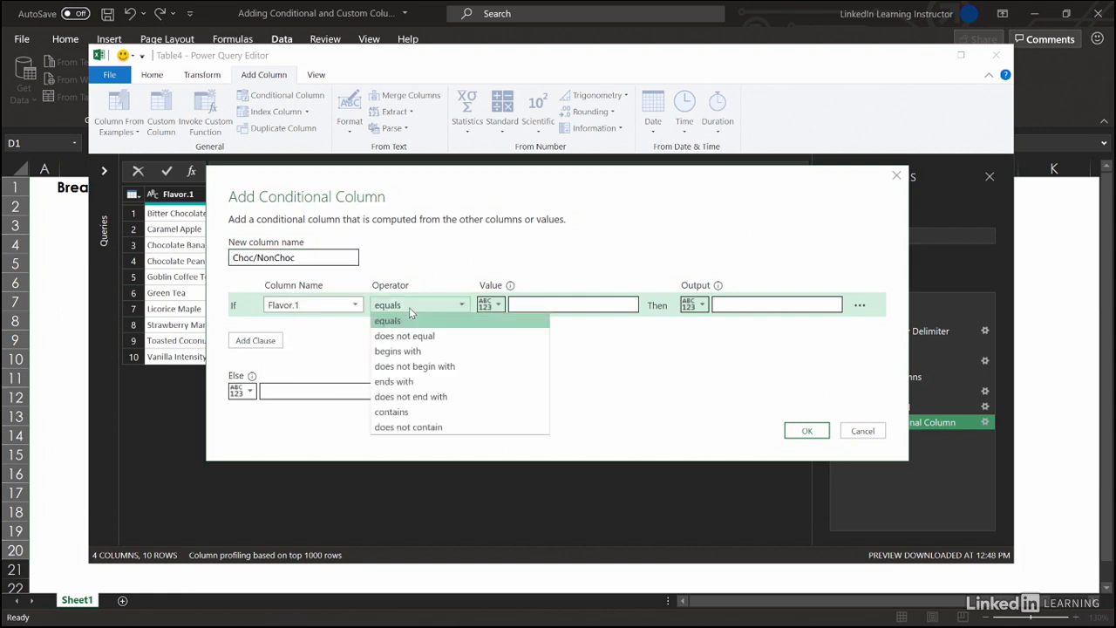
click(410, 411)
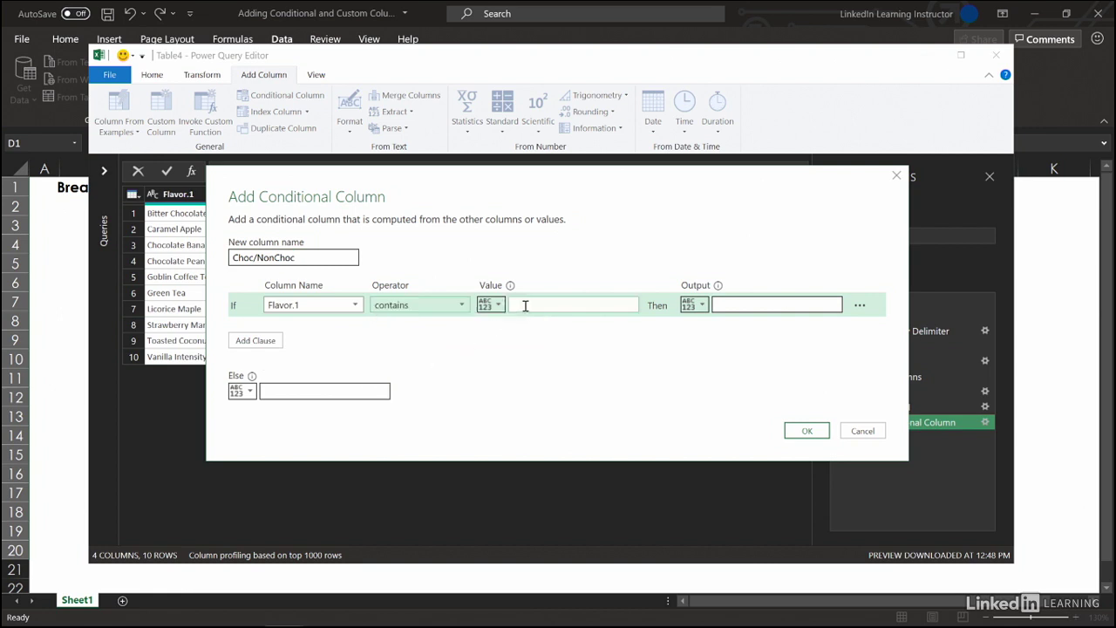
click(524, 304)
text(Chocolate)
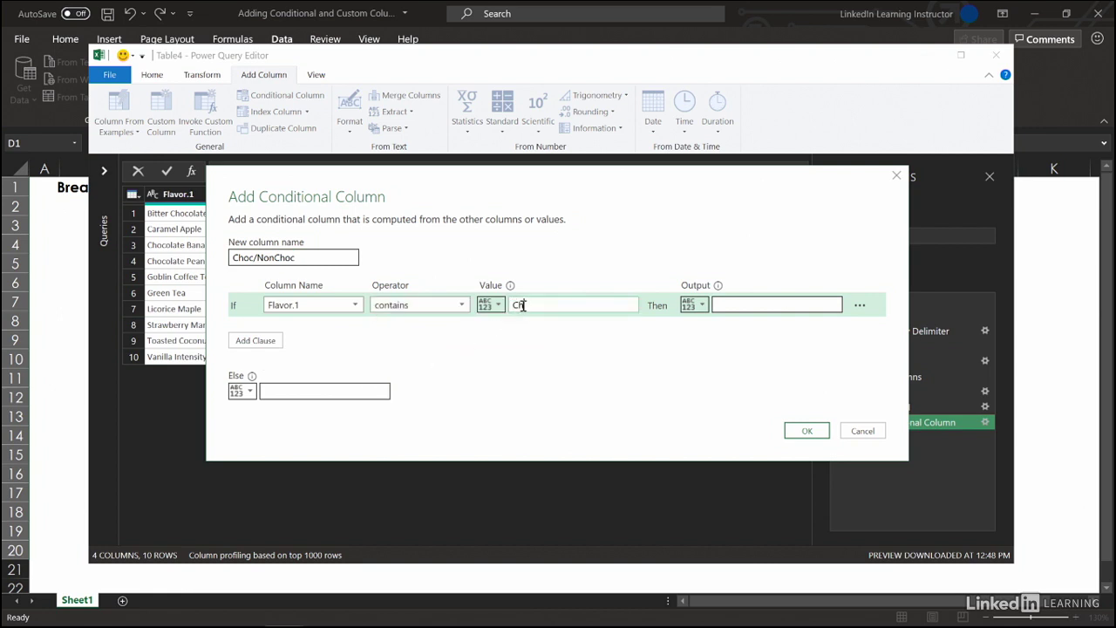
- Set the output for chocolate flavors to C, leave the Else value empty and create the column
click(719, 304)
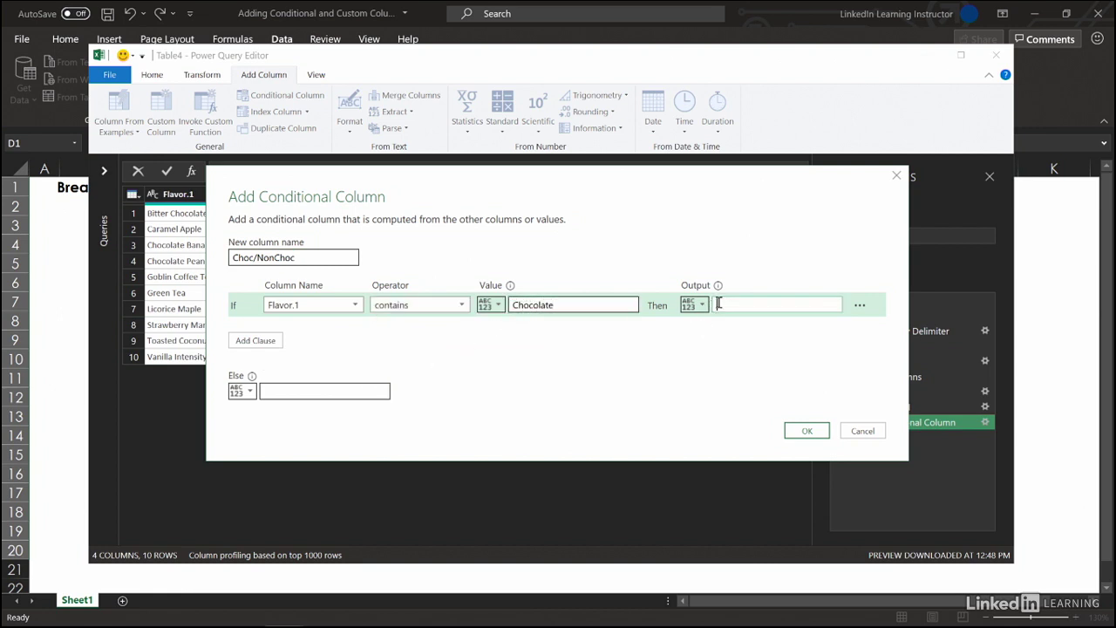
text(C)
click(804, 430)
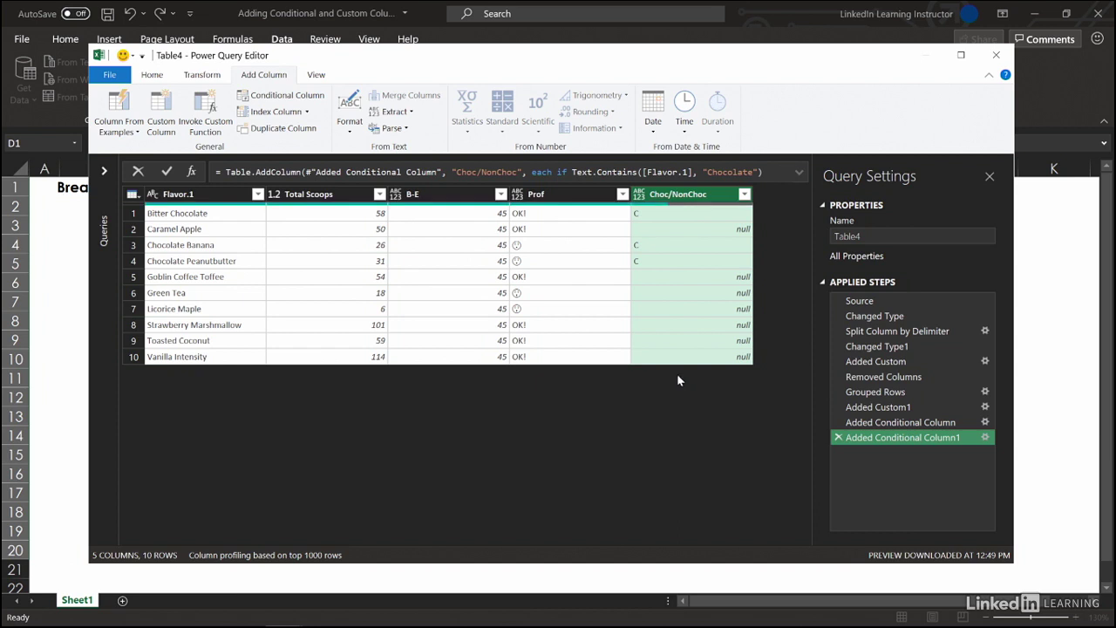
- Close the query editor and load the query's results into the workbook
click(110, 76)
click(139, 101)
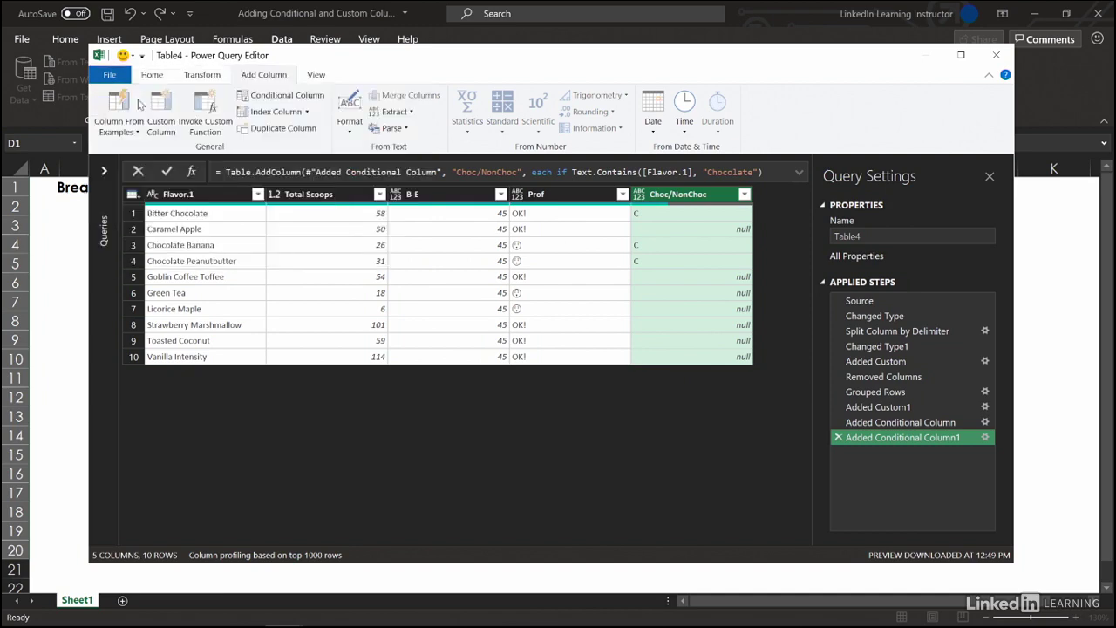